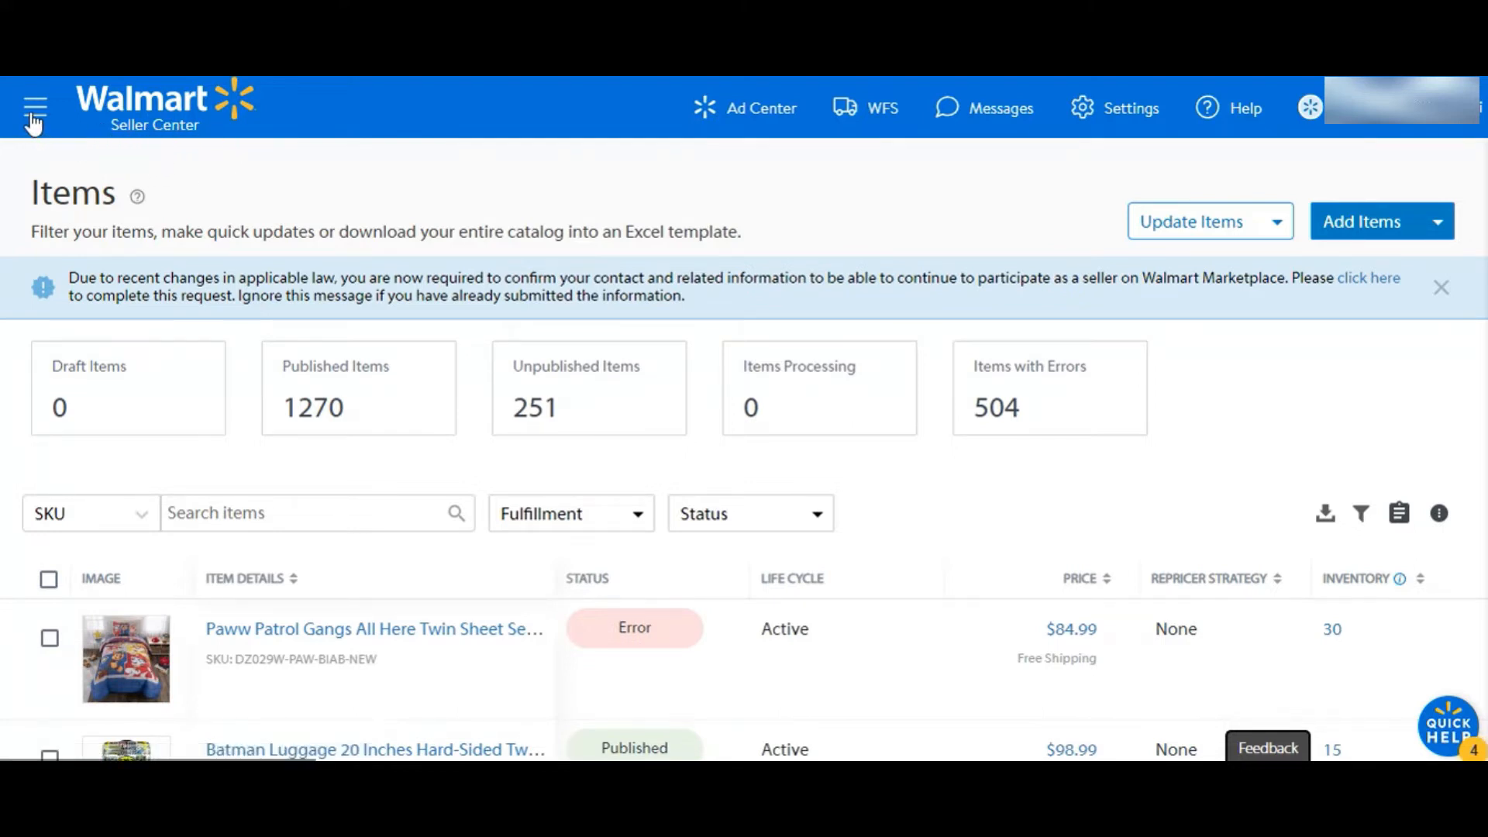
Step: Look over the catalog's item summary and the seller navigation sections, including Analytics and WFS
scroll(46, 209, down, 3)
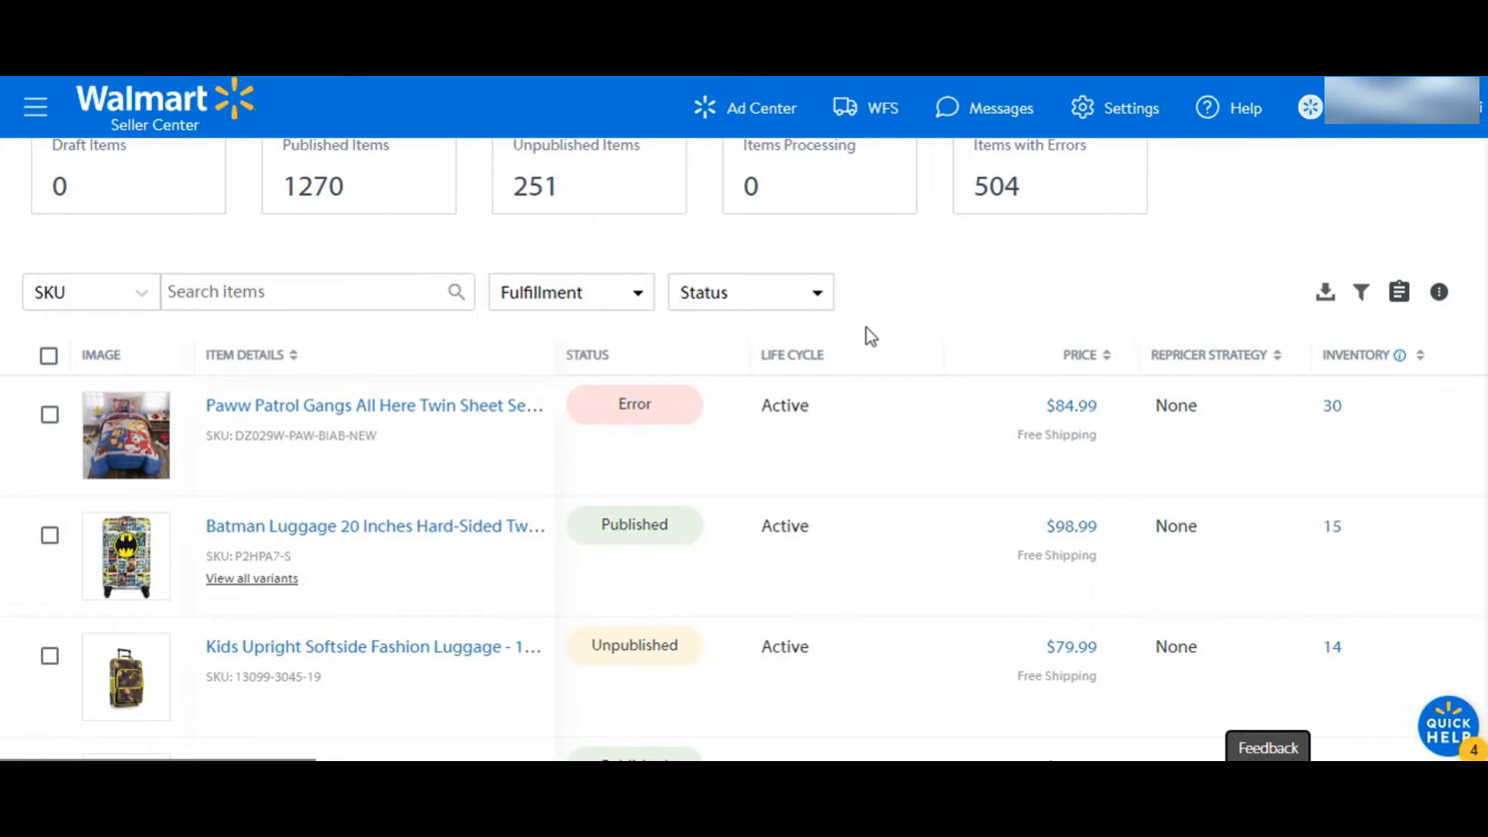
scroll(839, 365, up, 3)
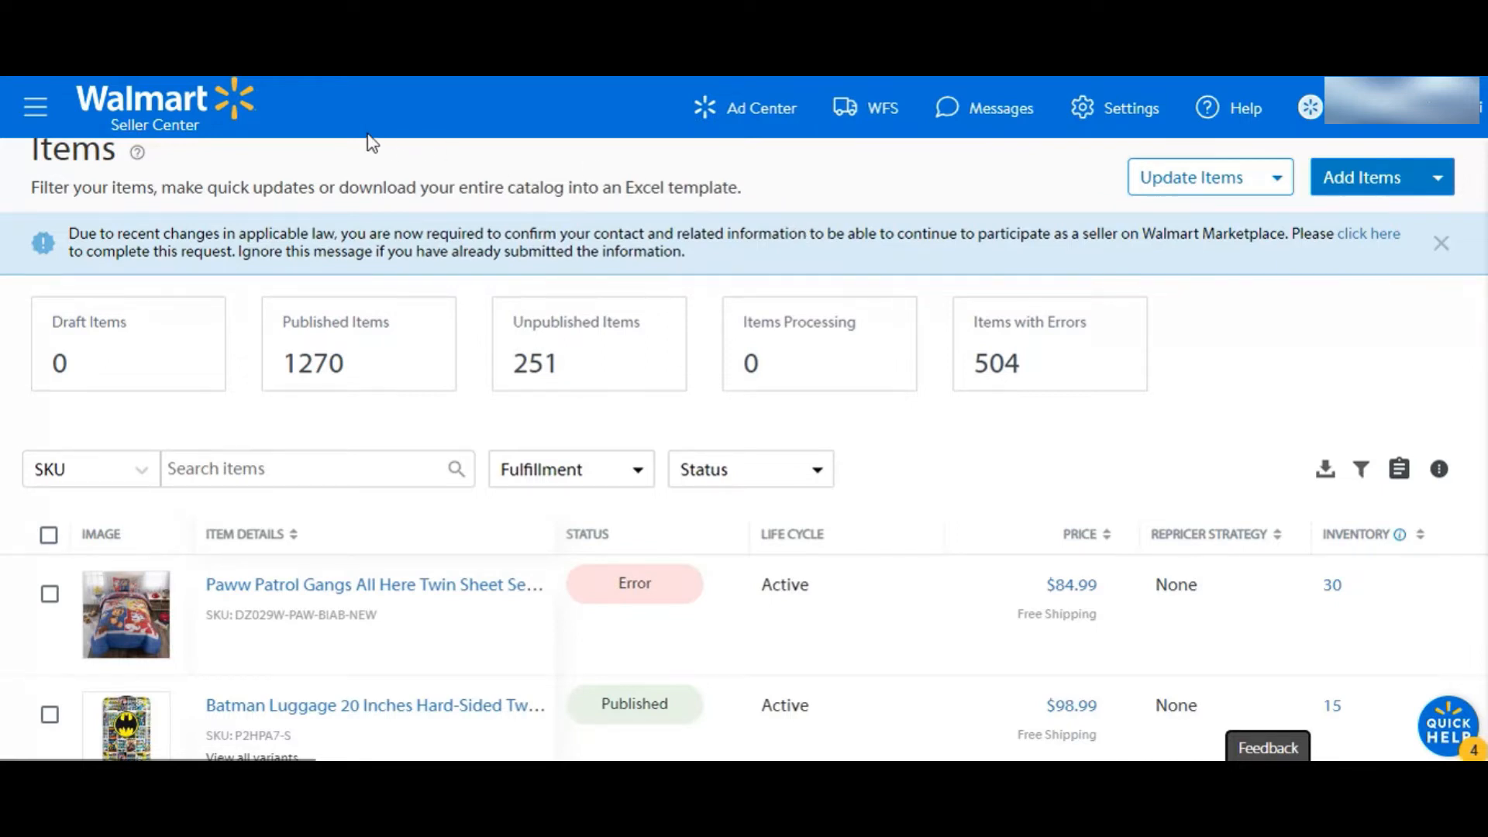
click(35, 108)
scroll(112, 287, down, 6)
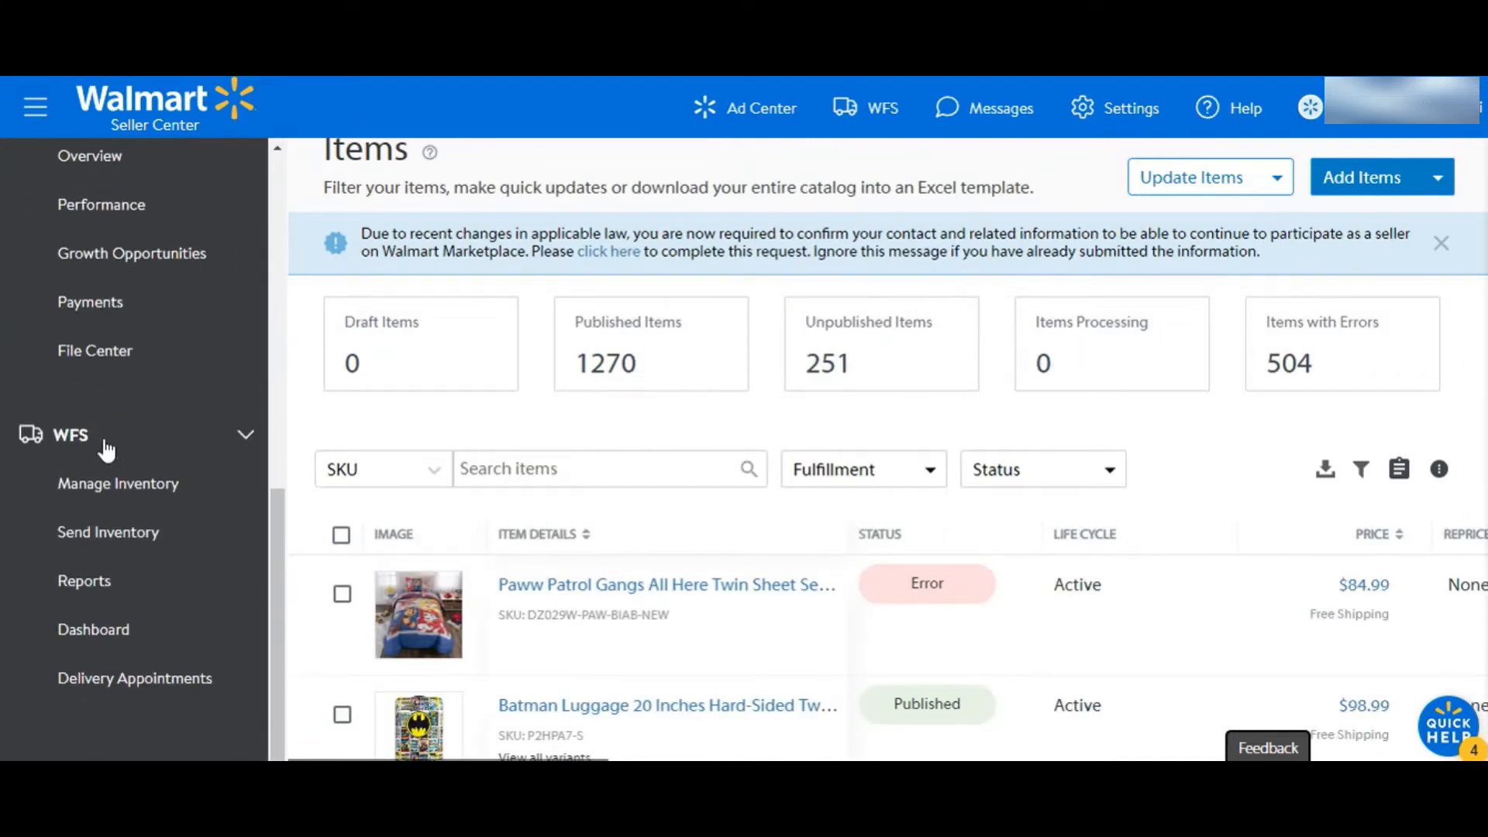
scroll(108, 440, up, 2)
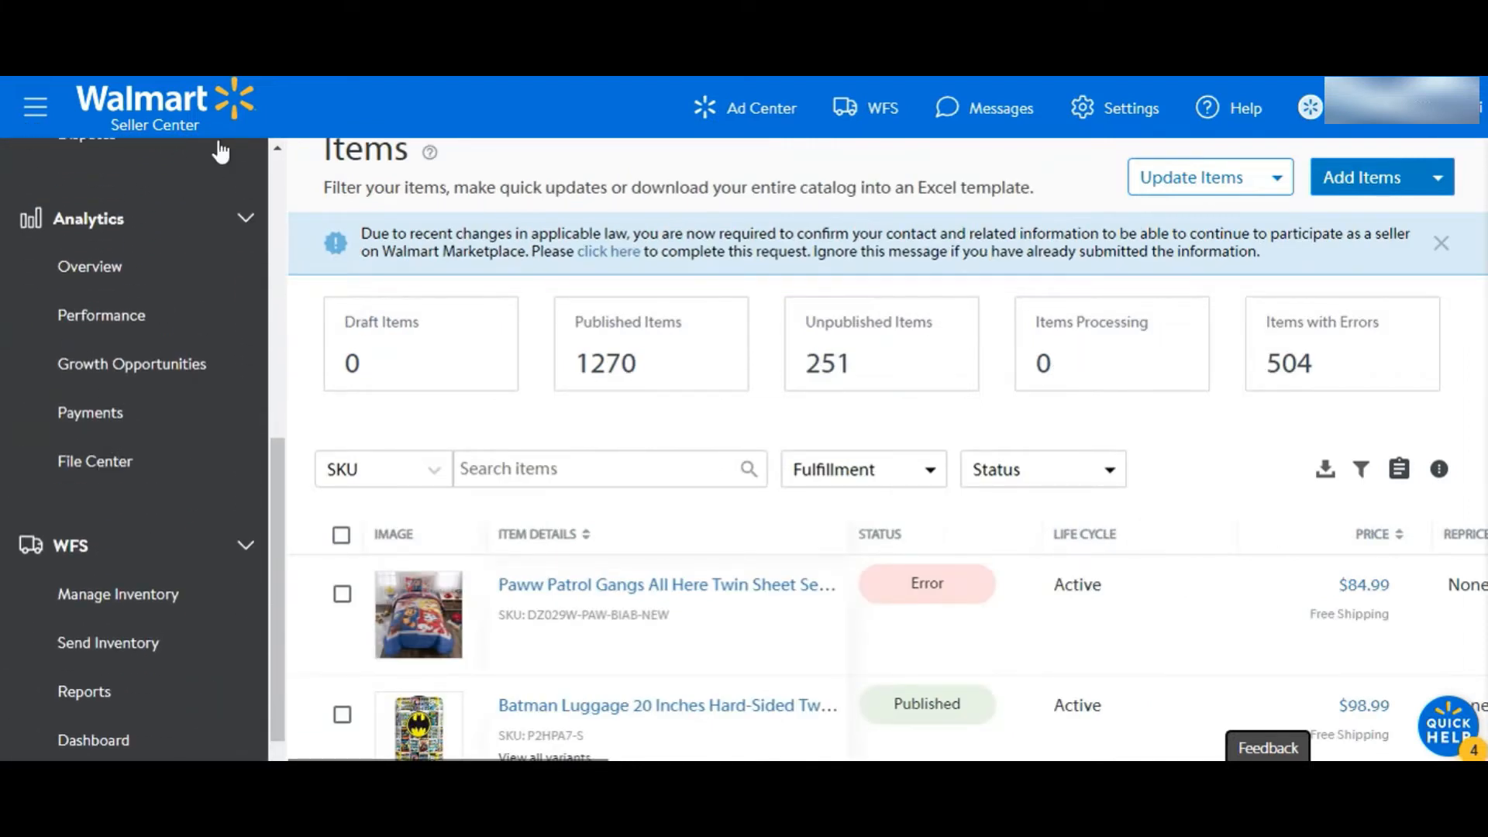
click(35, 109)
Step: Examine the item list's status filter choices and the status, life cycle and price of the listed products
scroll(853, 341, down, 2)
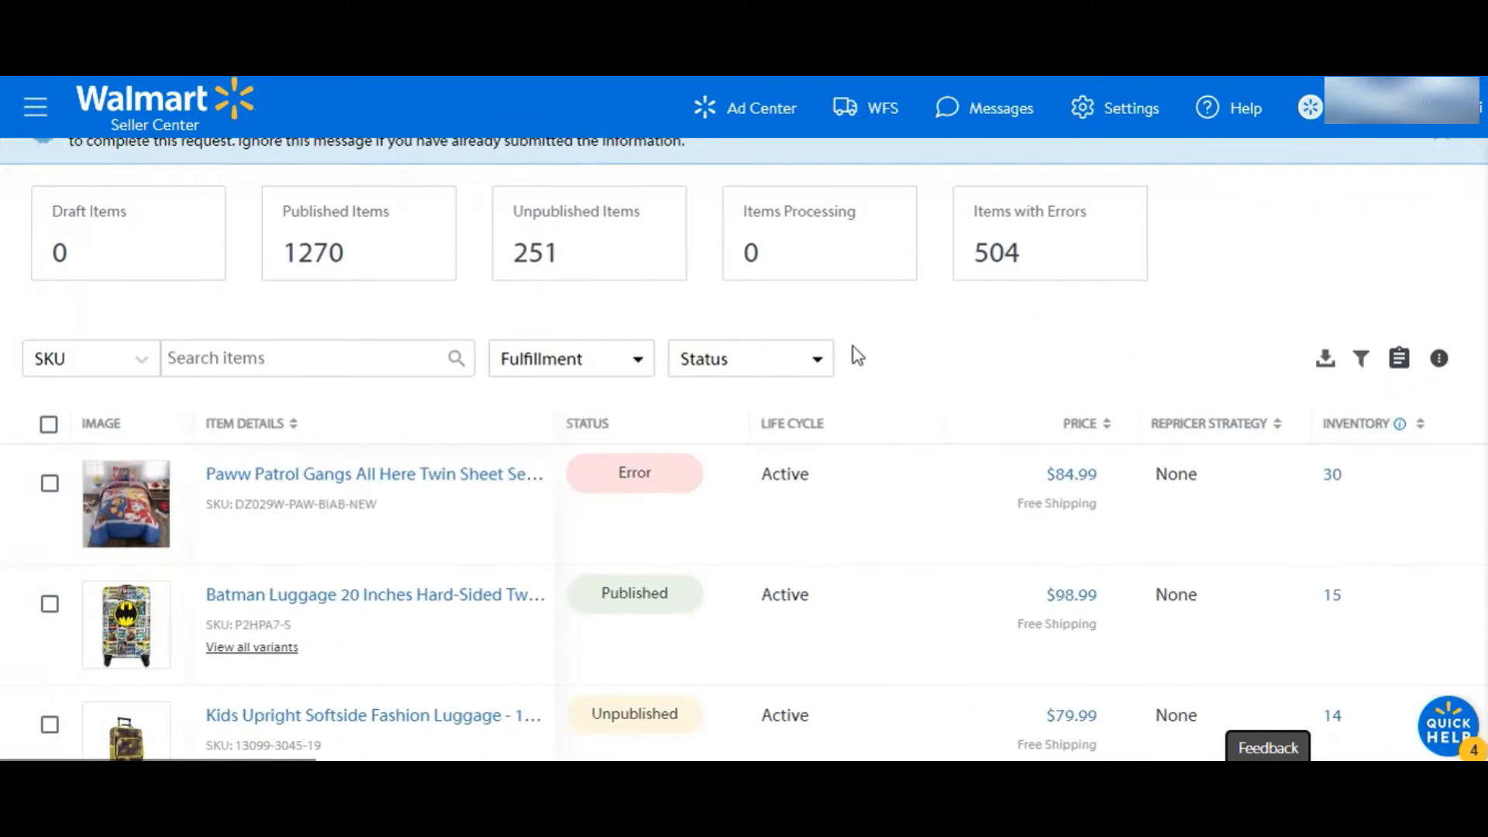
scroll(853, 346, down, 4)
scroll(907, 349, up, 2)
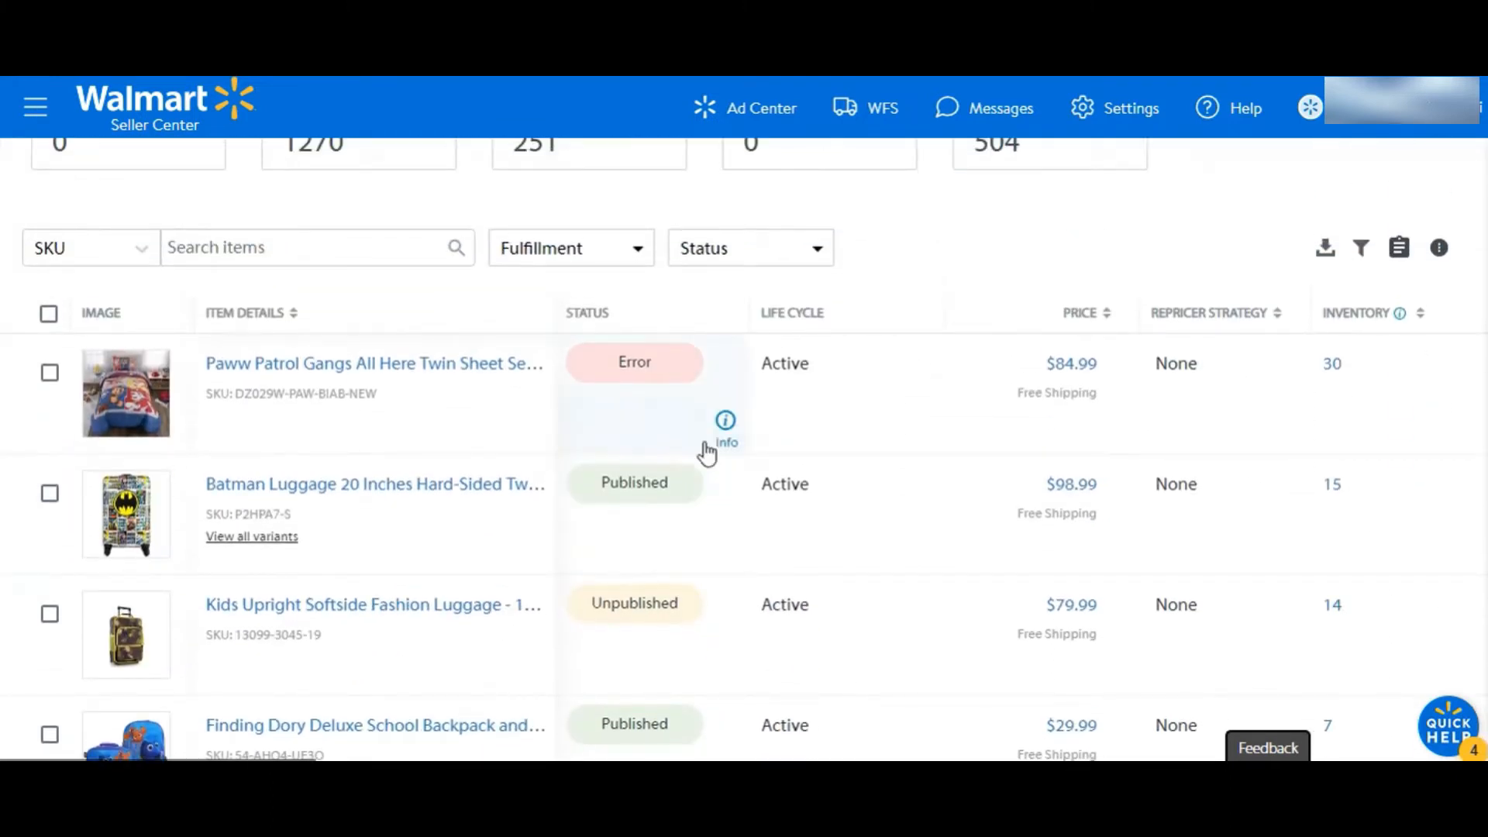
click(793, 257)
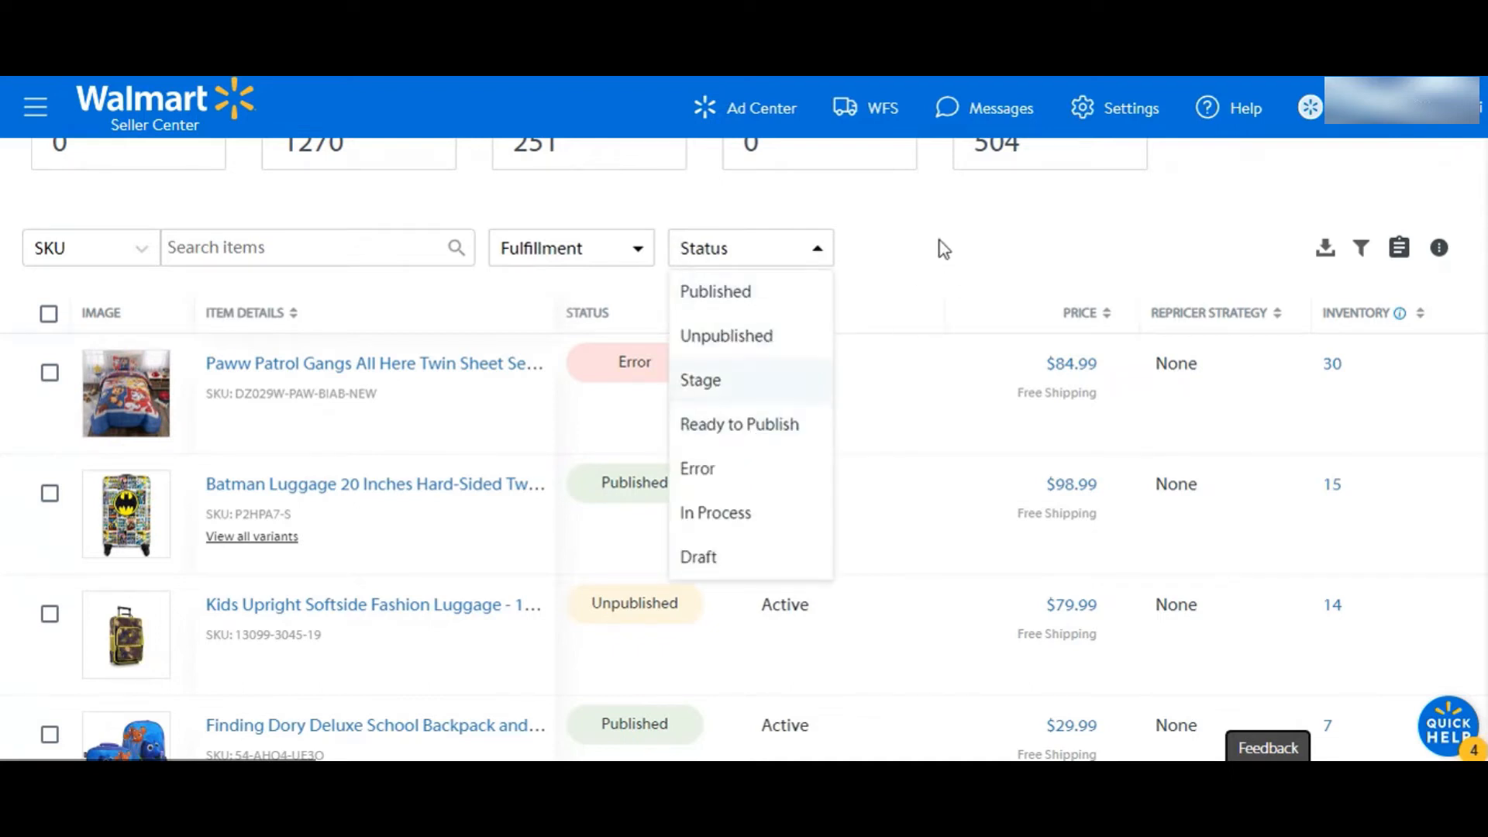
scroll(941, 244, down, 3)
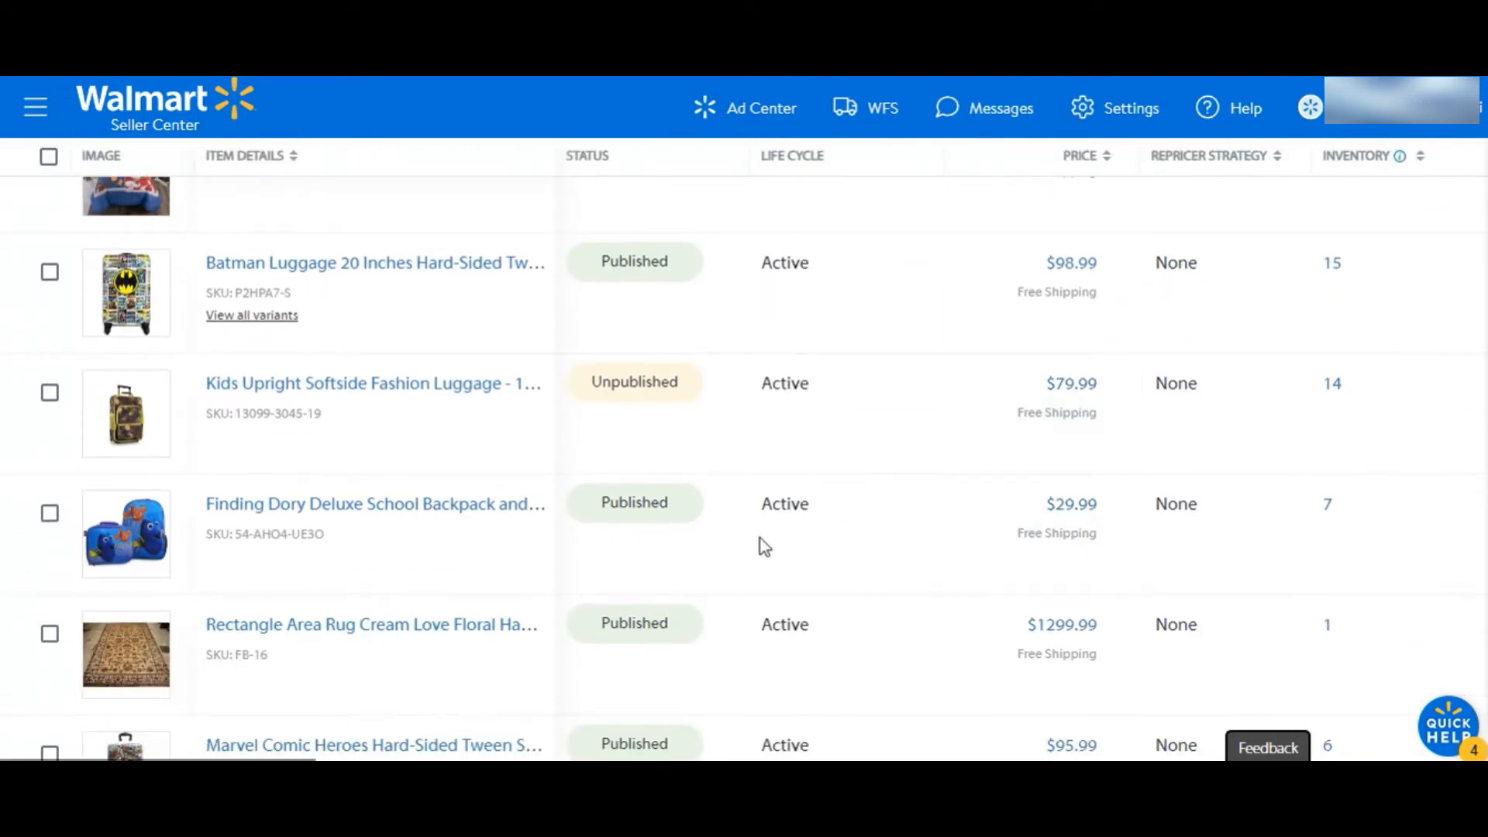
drag(763, 503, 864, 501)
click(783, 500)
mouse_move(1046, 505)
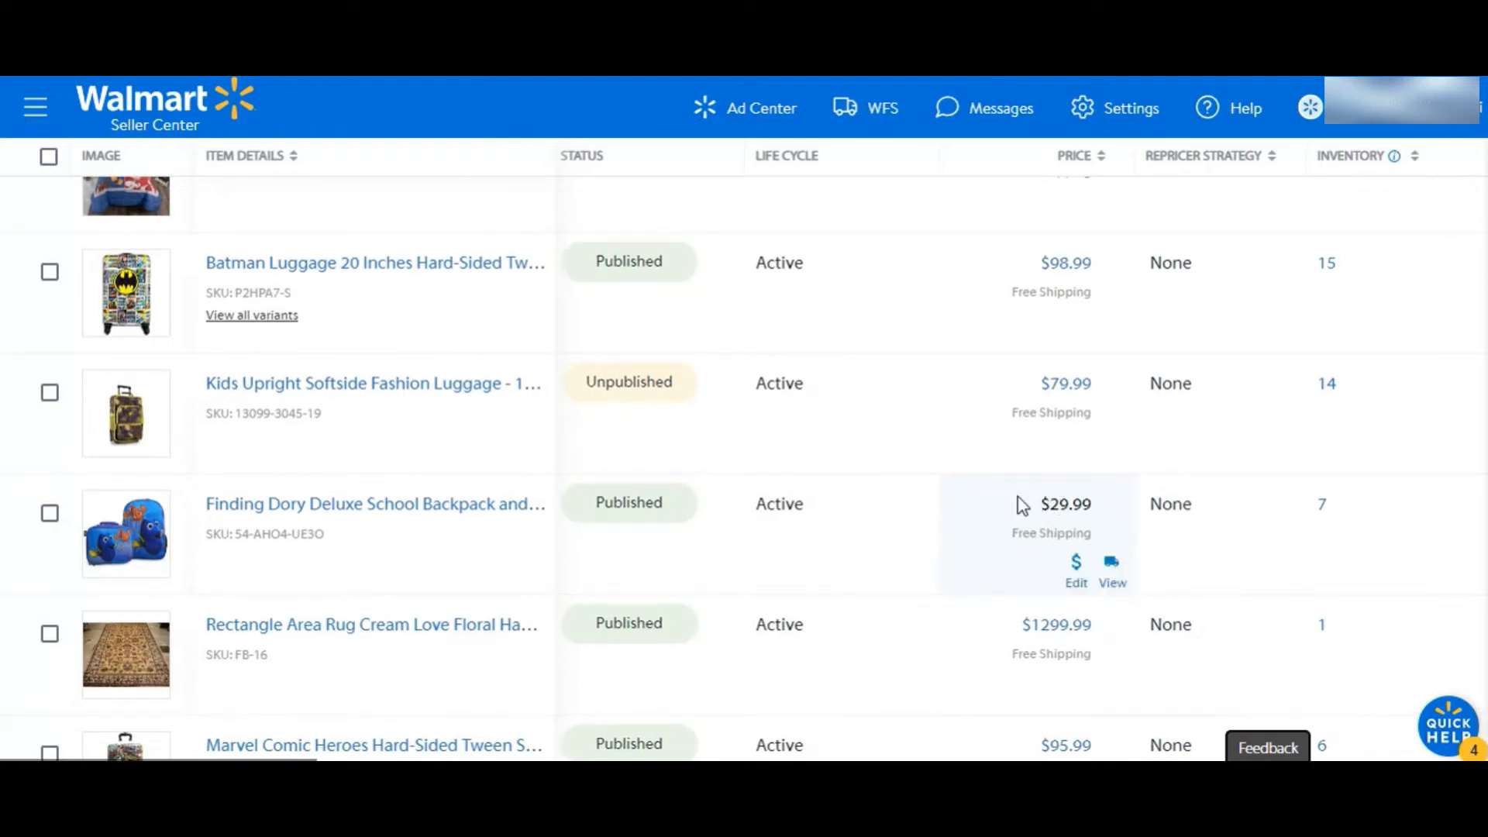
mouse_move(230, 506)
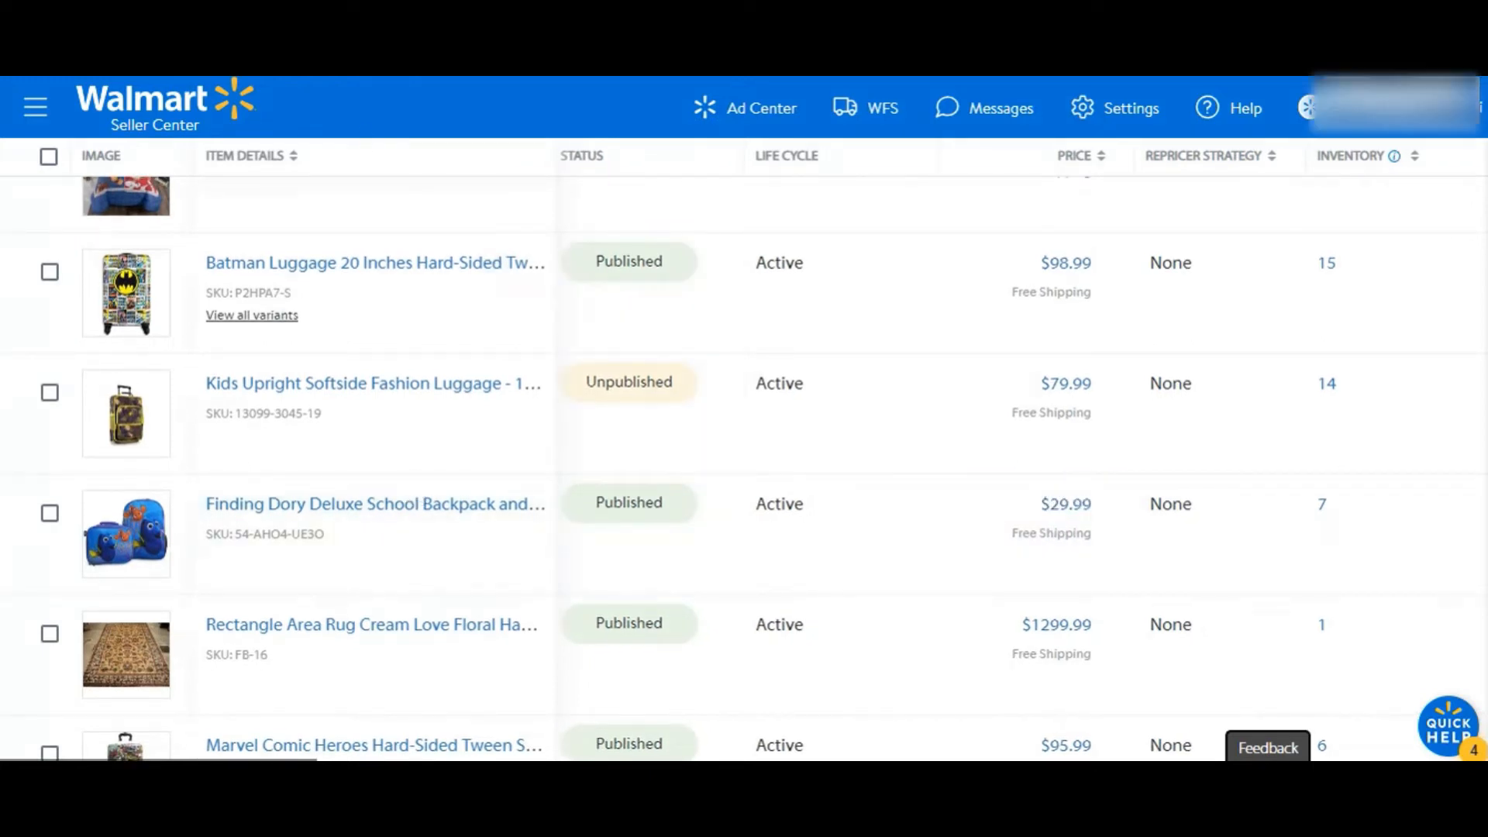
Step: Open the Ad Center and examine the all-campaigns performance summary, including CTR, conversion rate, units sold and clicks
click(744, 108)
scroll(848, 256, down, 2)
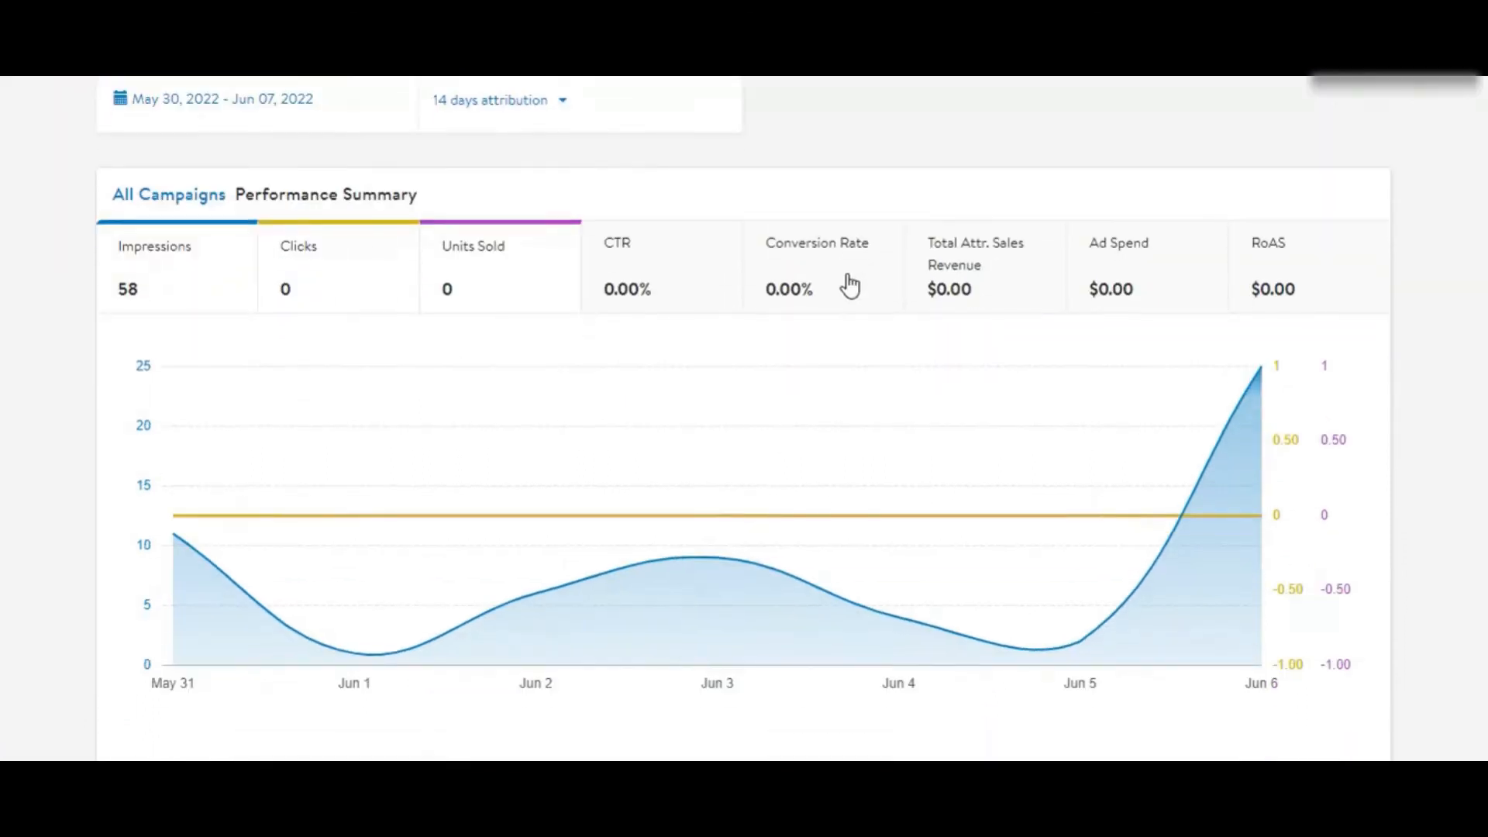
scroll(817, 537, down, 2)
scroll(668, 506, up, 4)
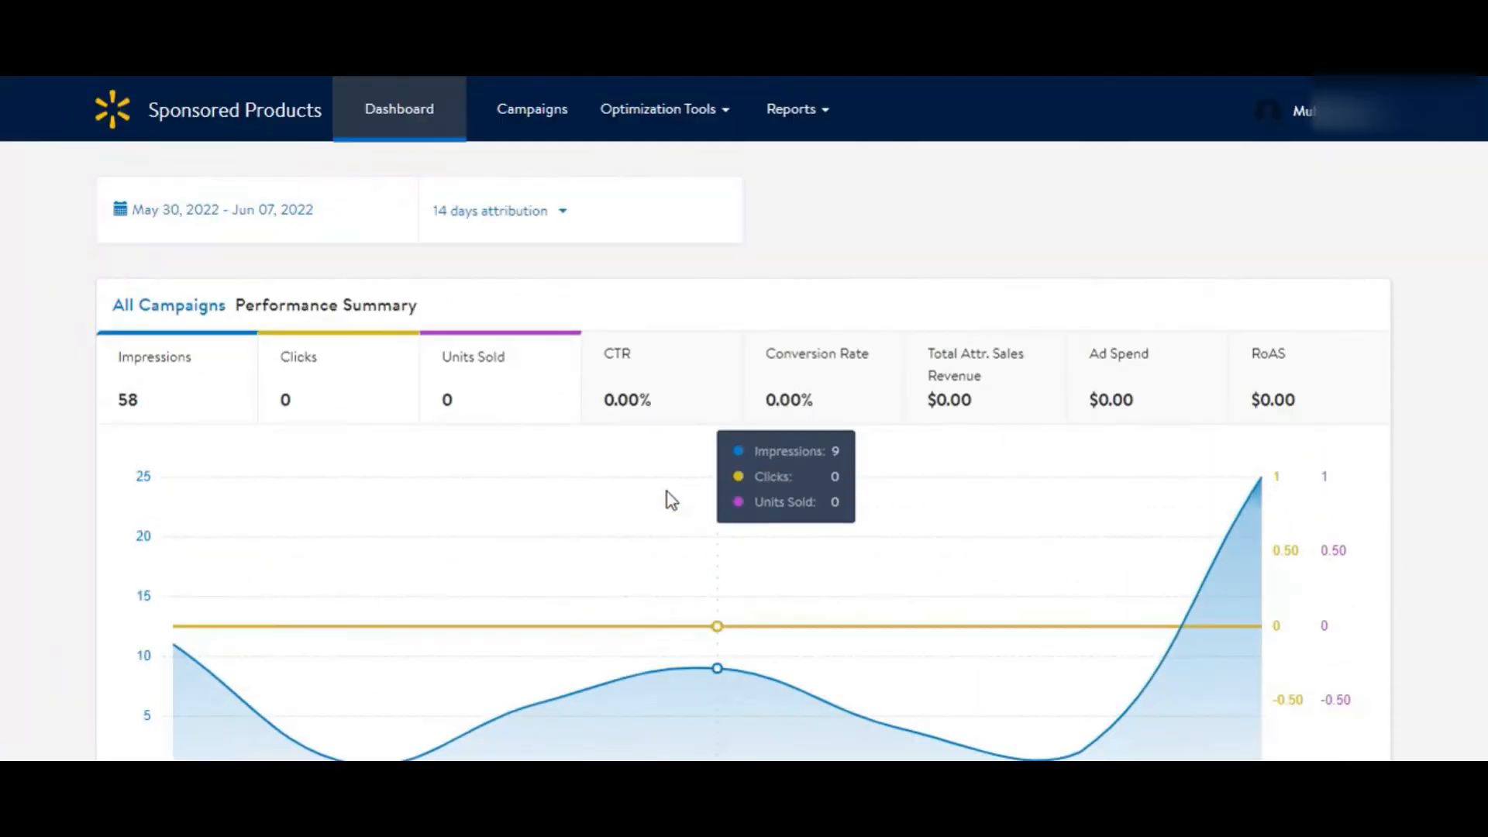
scroll(355, 398, down, 4)
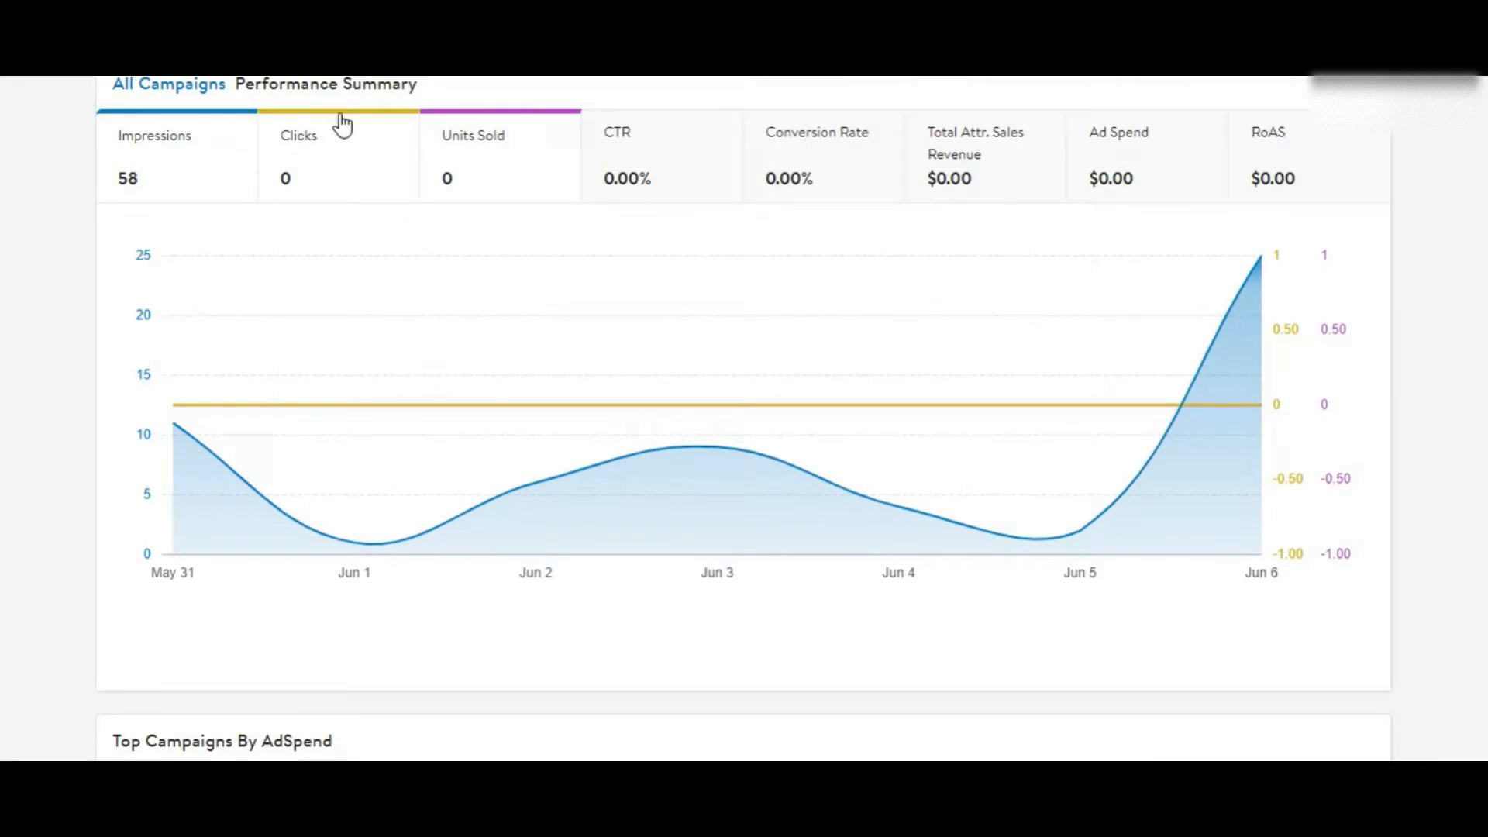
click(650, 167)
click(804, 172)
click(556, 192)
click(317, 181)
scroll(178, 186, up, 4)
Step: Open the list of all campaigns and start a new campaign
click(533, 131)
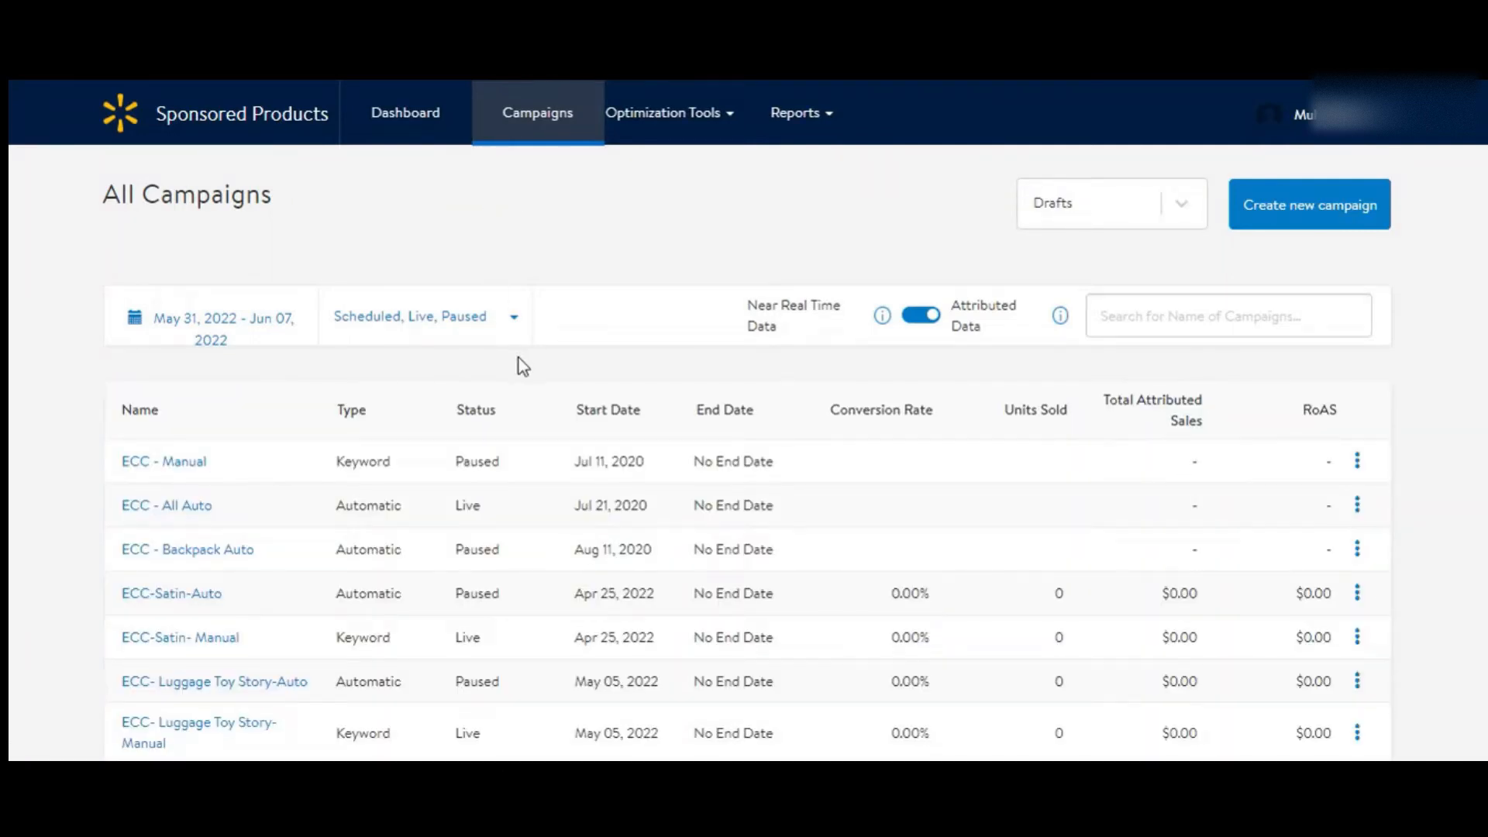
scroll(518, 358, down, 2)
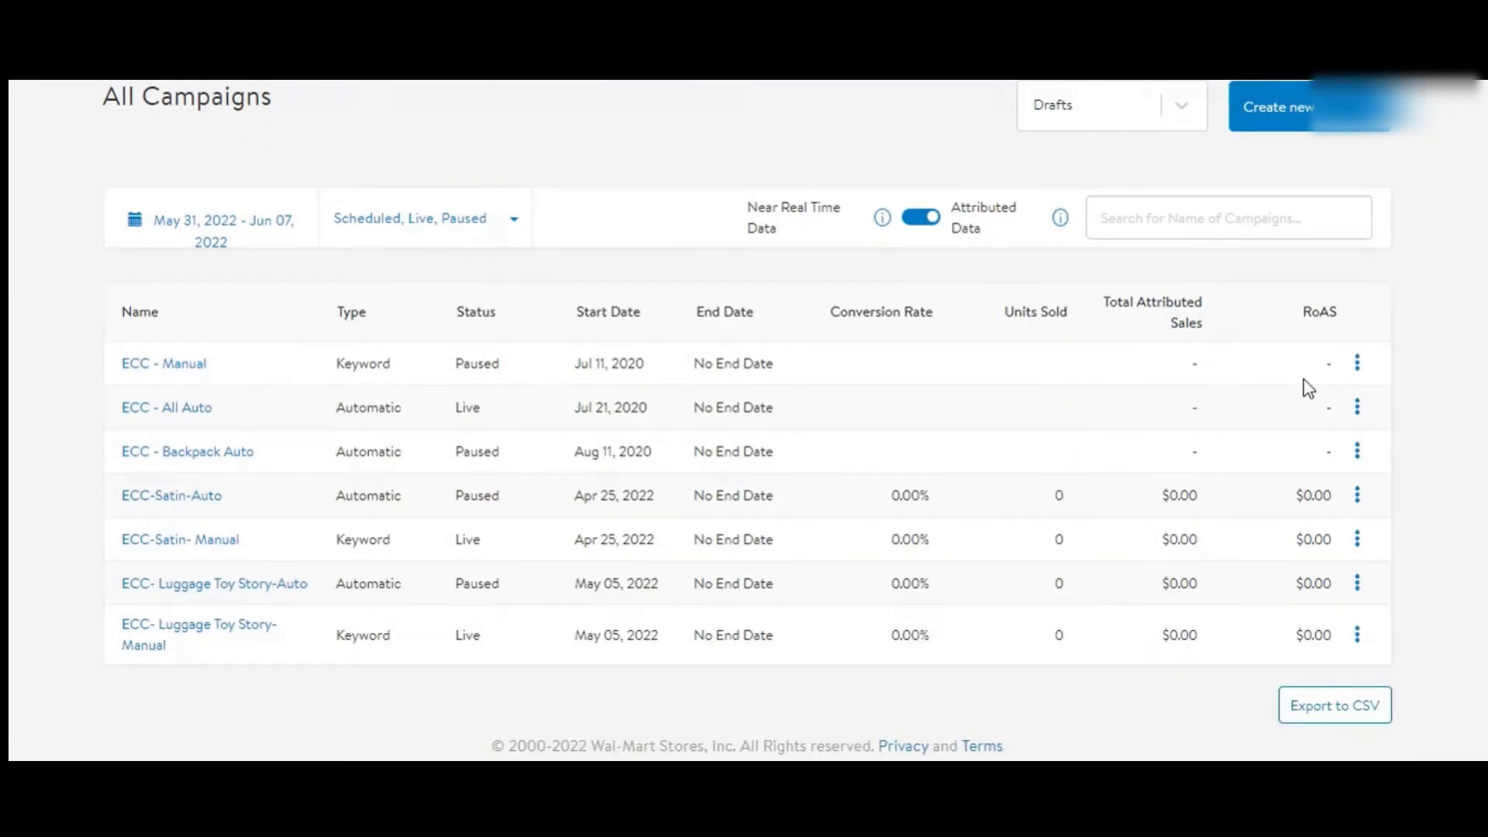
scroll(1308, 388, up, 2)
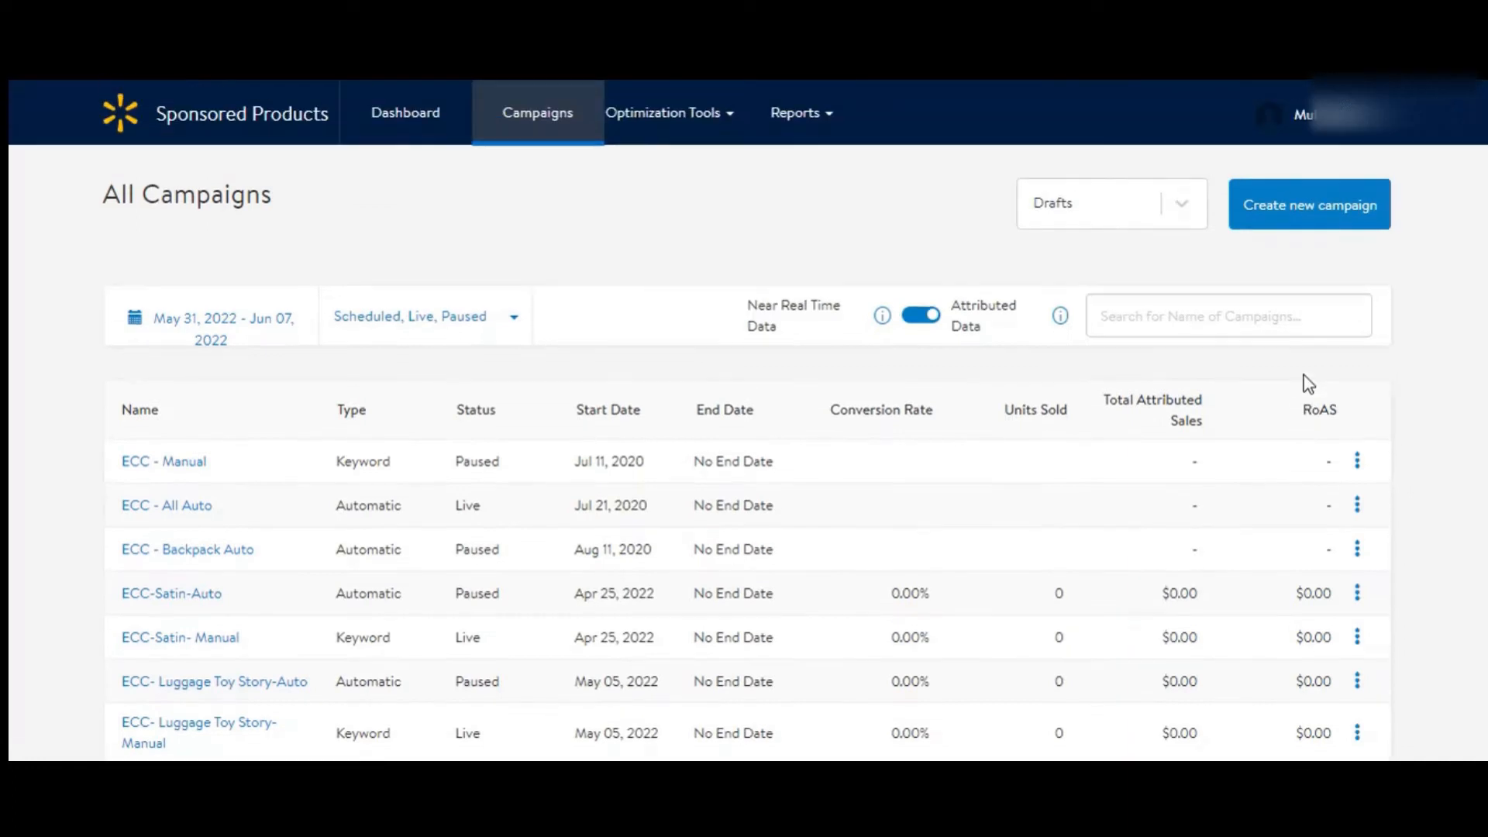
click(1304, 206)
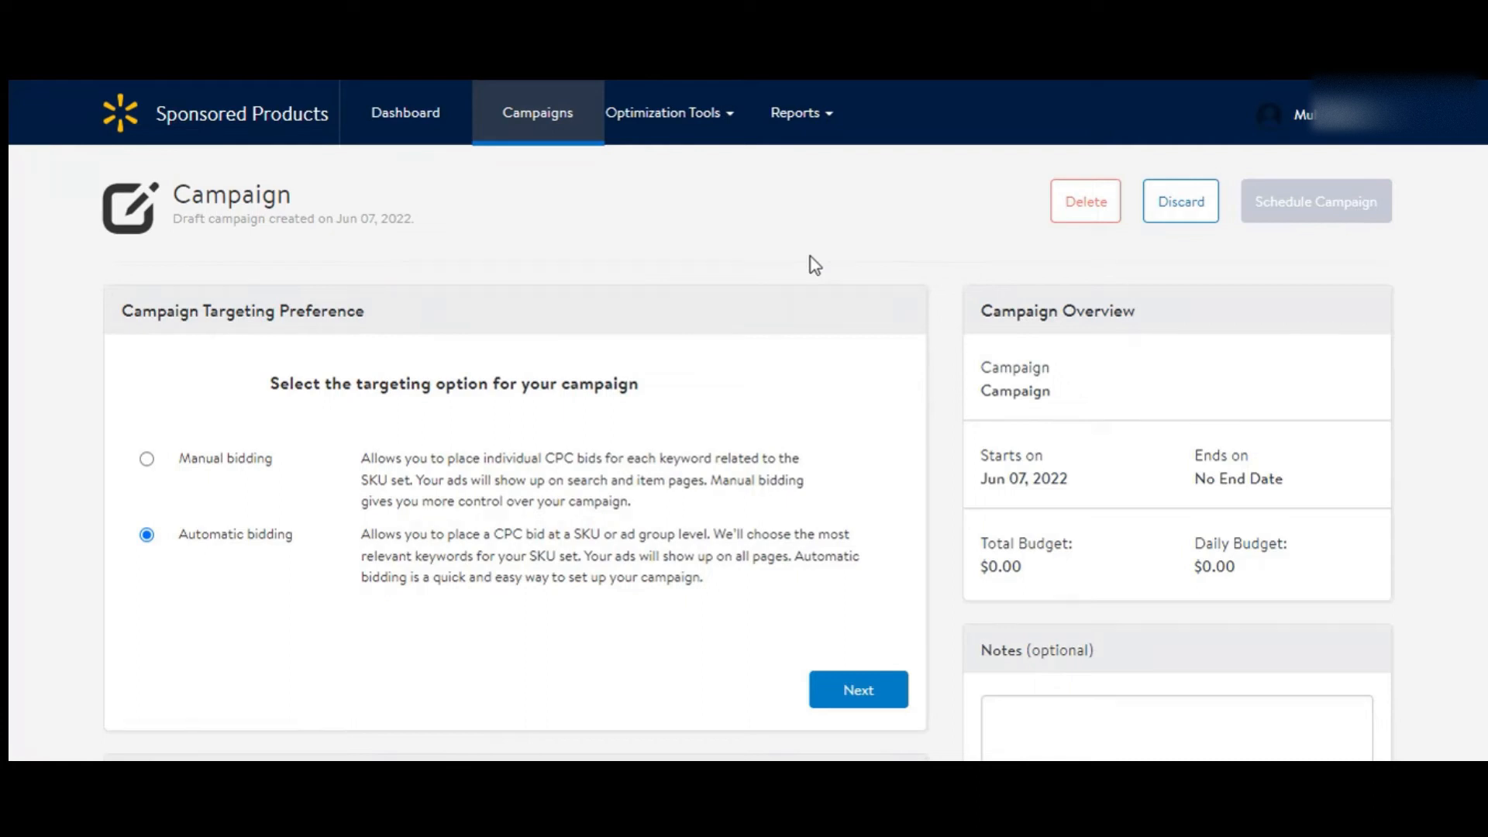
Step: Review the Manual bidding option's description of individual keyword bids and where its ads are shown
click(147, 459)
drag(545, 461, 714, 463)
click(635, 442)
drag(493, 483, 719, 487)
click(717, 490)
Step: Choose Automatic bidding as the campaign's targeting preference, read its description and continue to the details and budget
click(165, 538)
drag(494, 535, 709, 543)
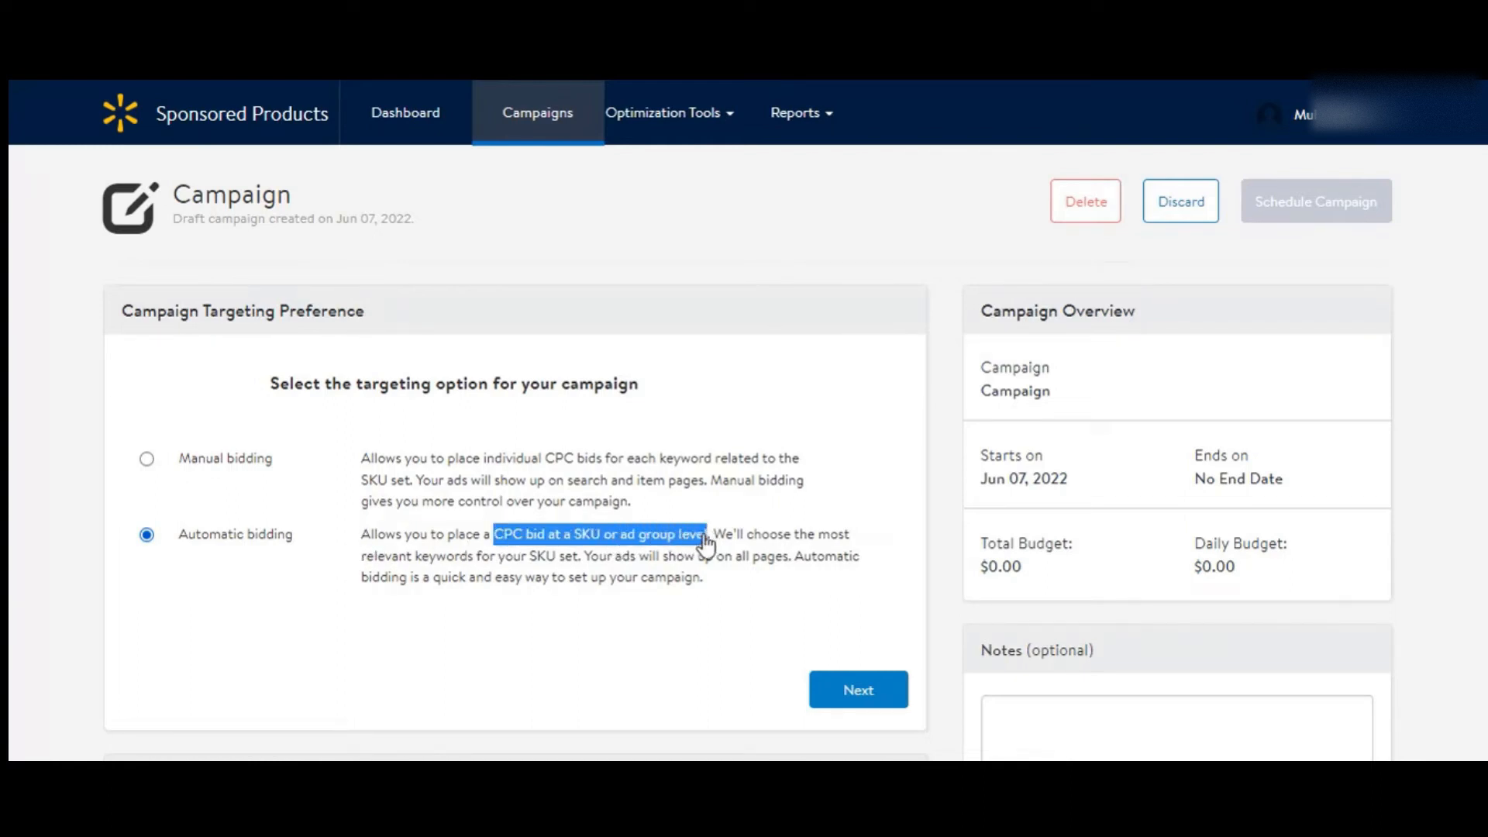
click(679, 584)
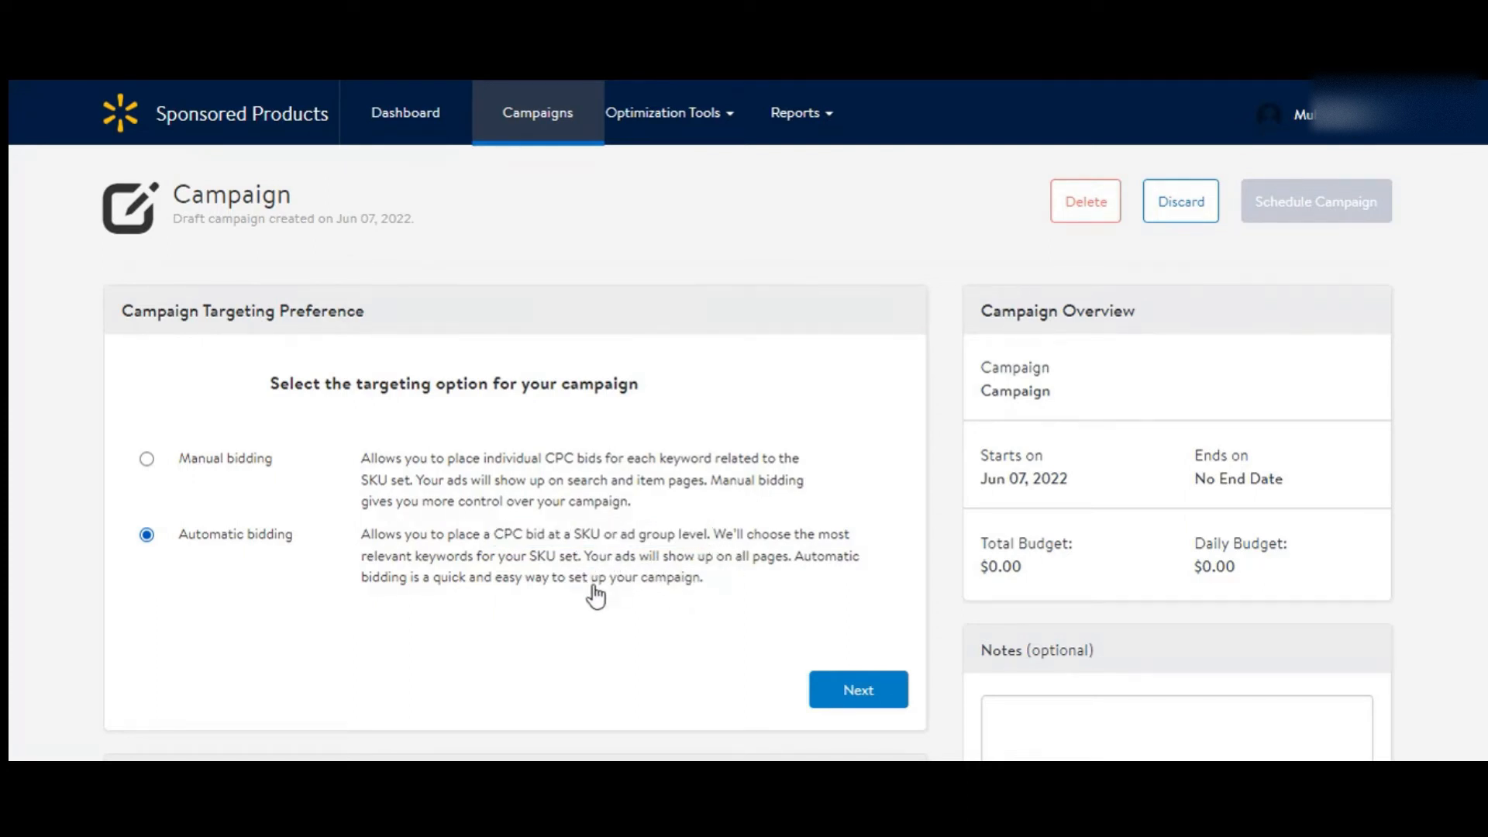
drag(589, 565, 788, 570)
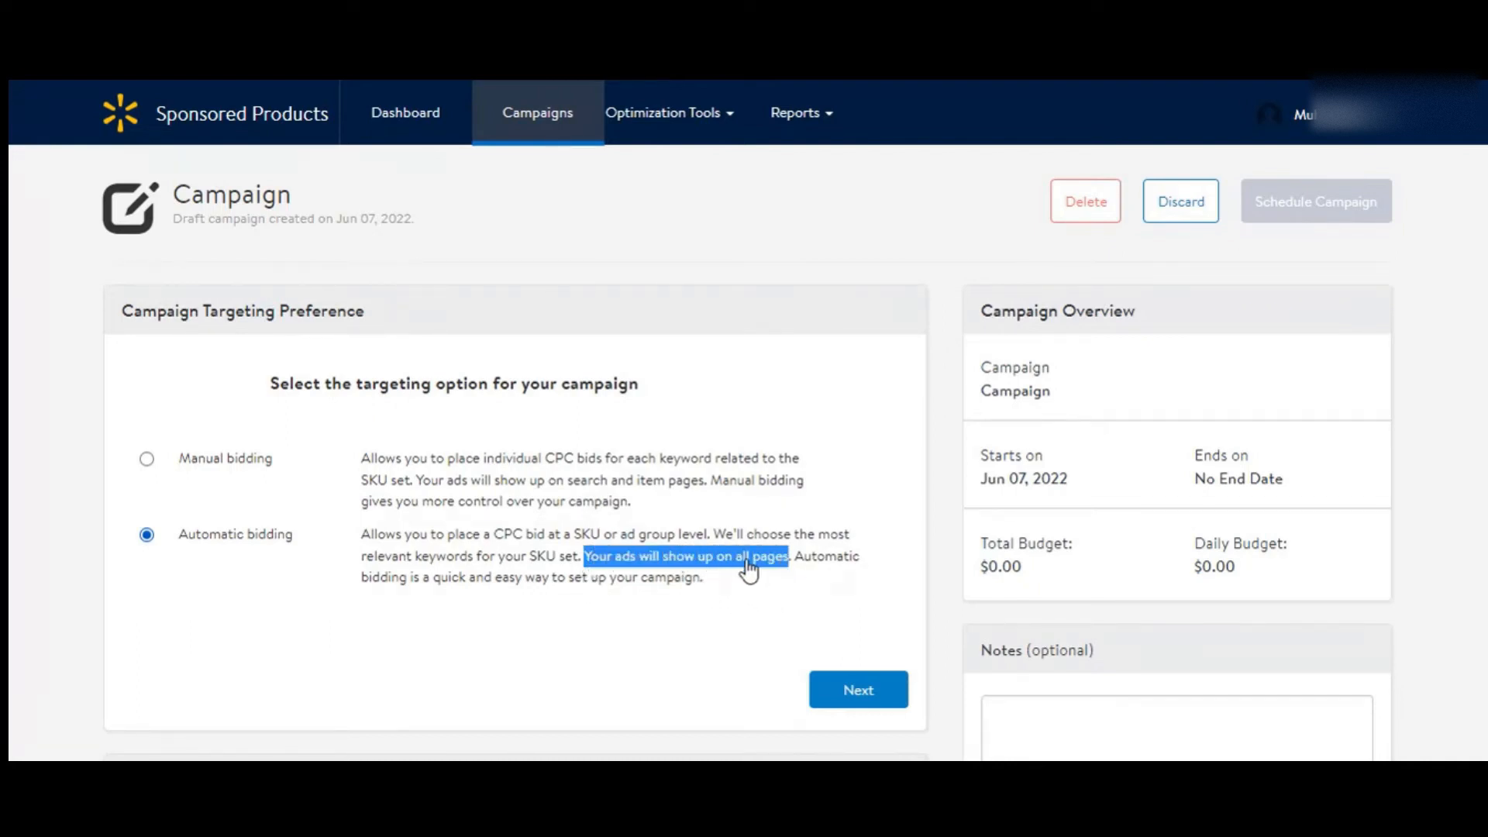
click(724, 598)
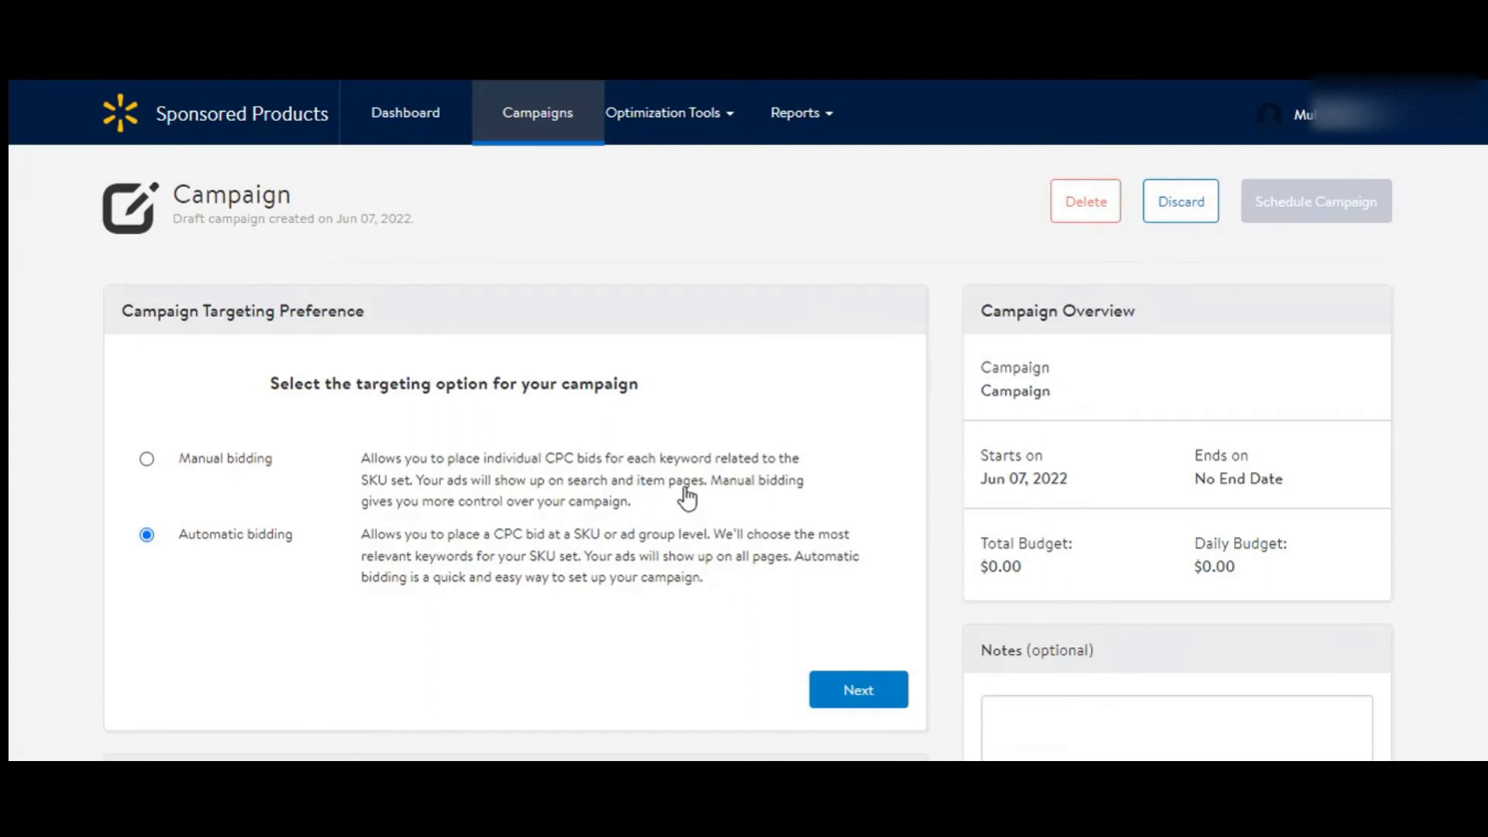
scroll(682, 494, down, 3)
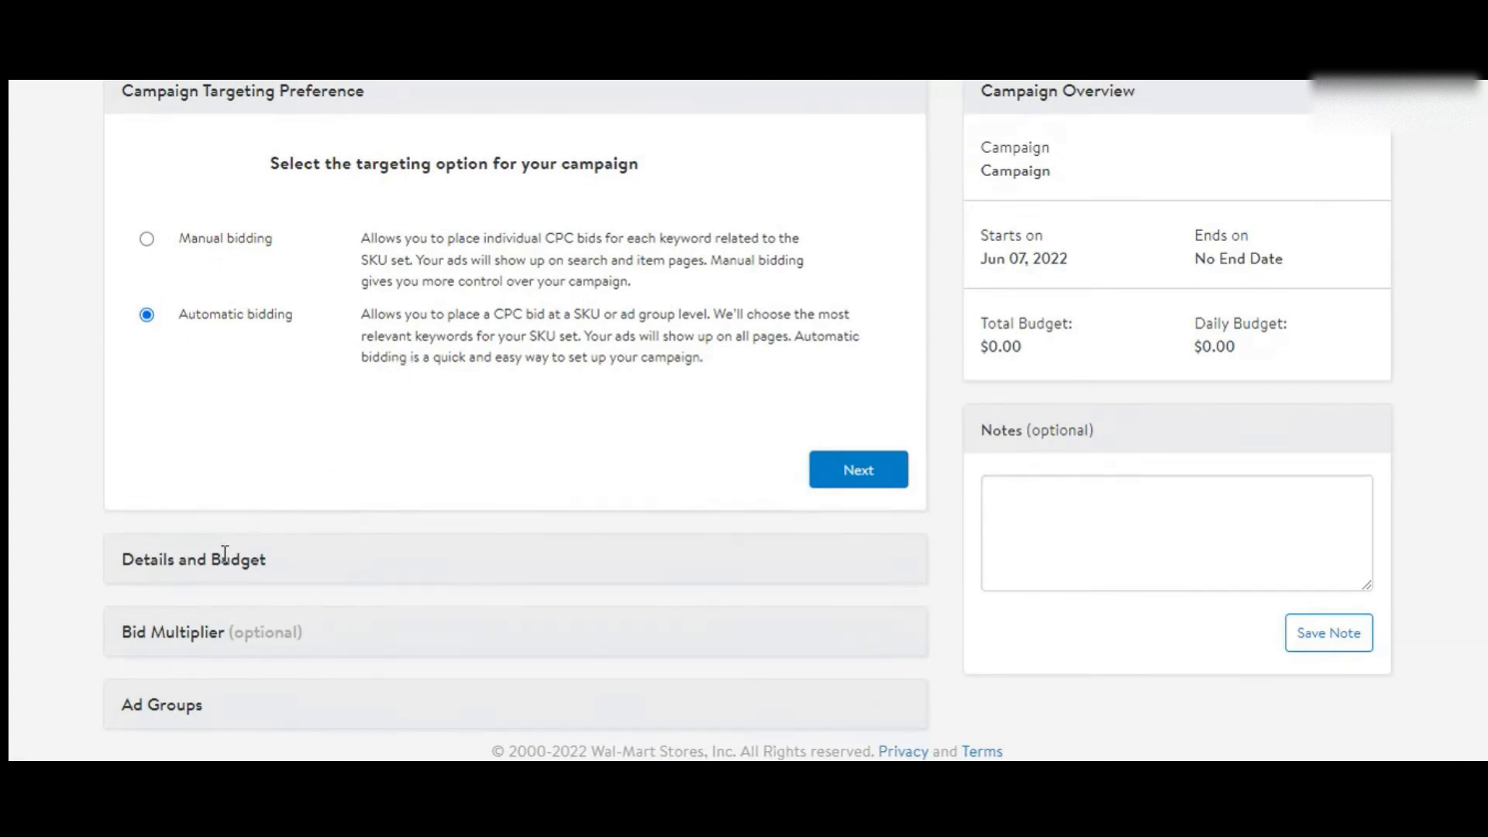
click(824, 469)
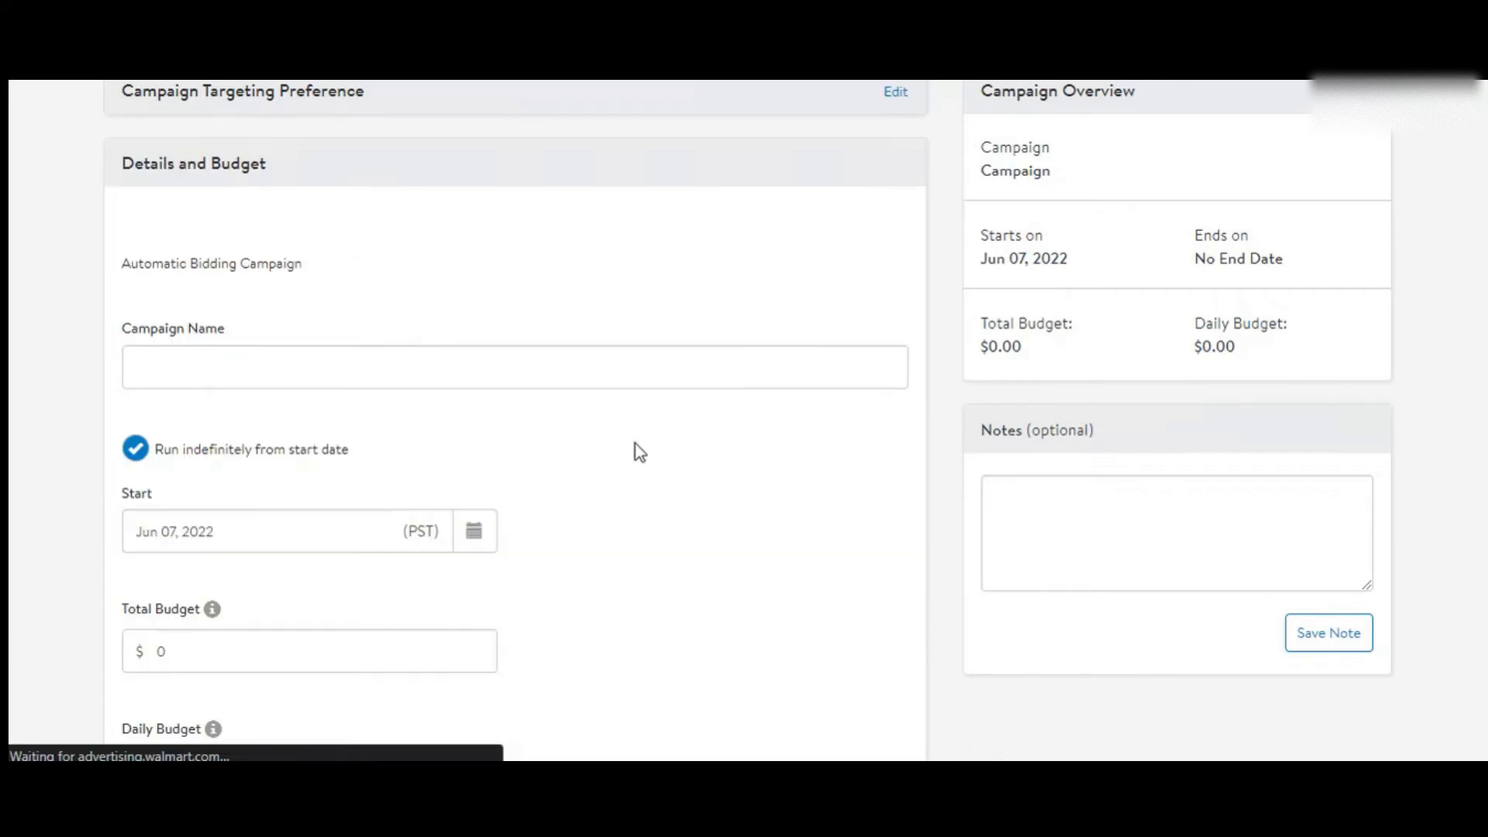
Step: Name the campaign abvc and check the calendar for its start date
click(238, 362)
text(abvc)
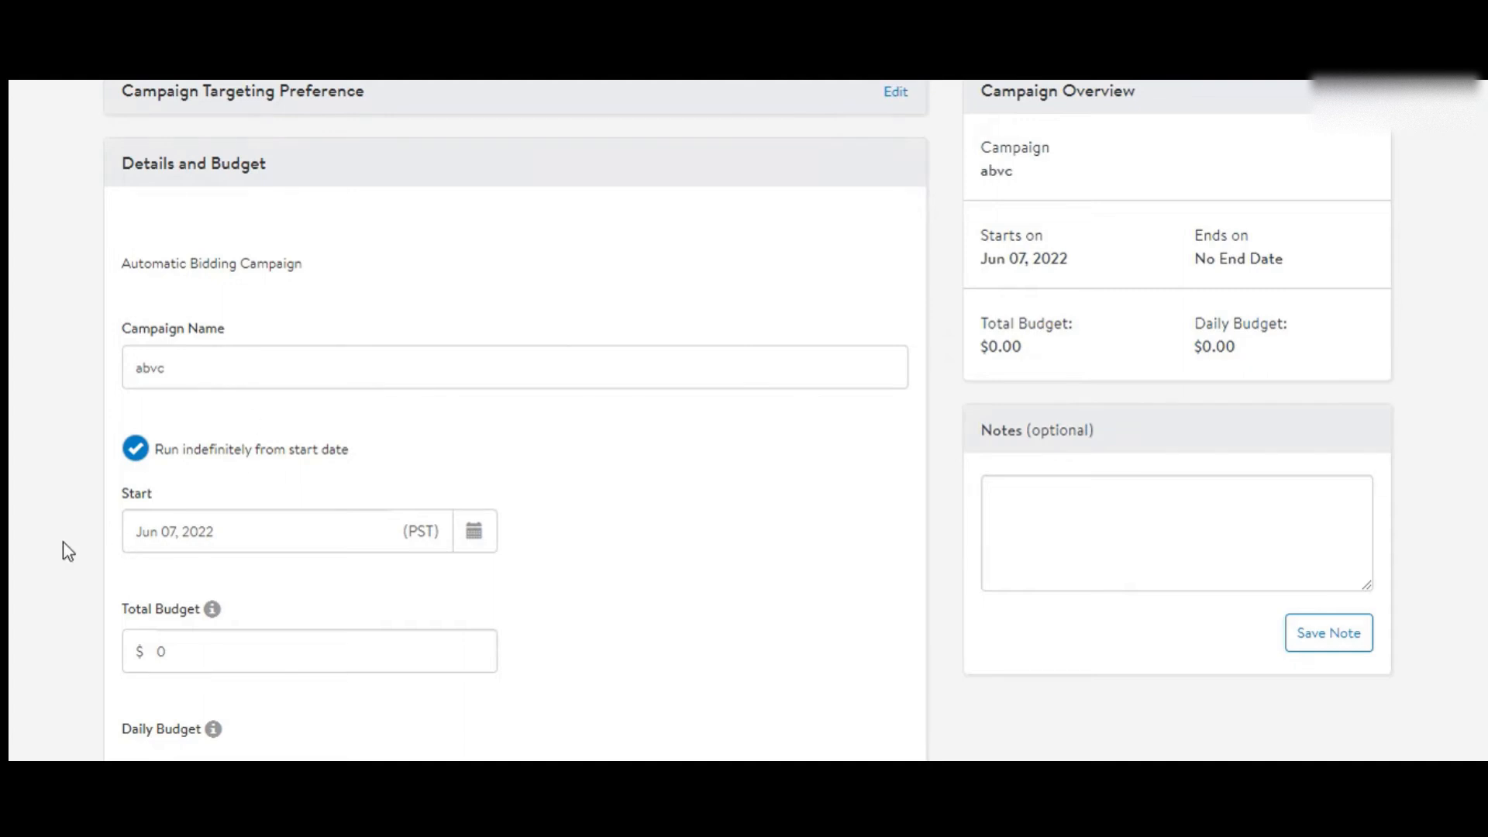
scroll(68, 550, down, 3)
click(227, 313)
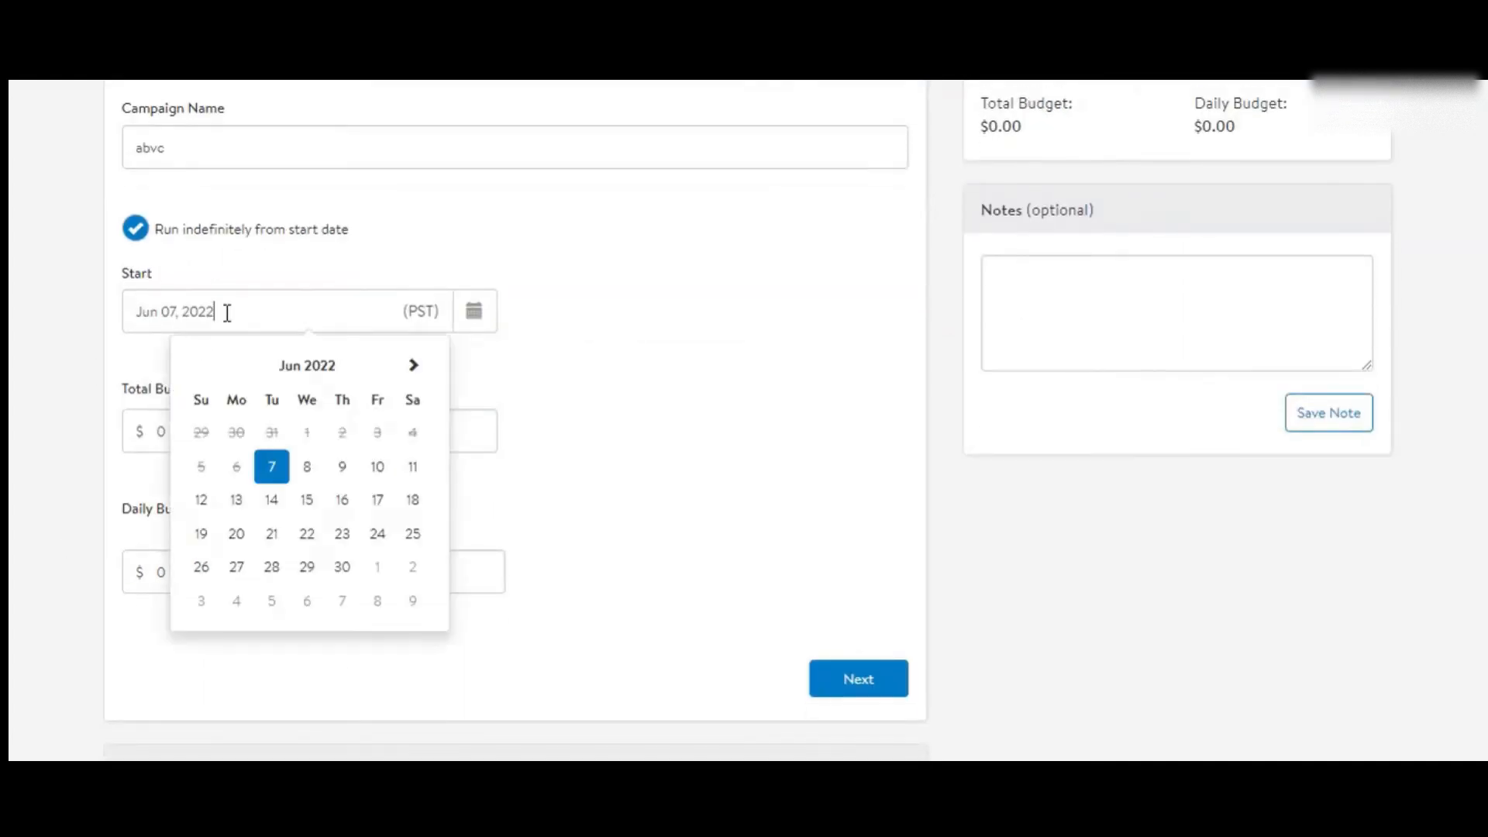
click(659, 361)
Step: Set the campaign's total budget to $100 and daily budget to $10, and continue to the bid multipliers
click(229, 418)
drag(230, 428, 96, 437)
text(100)
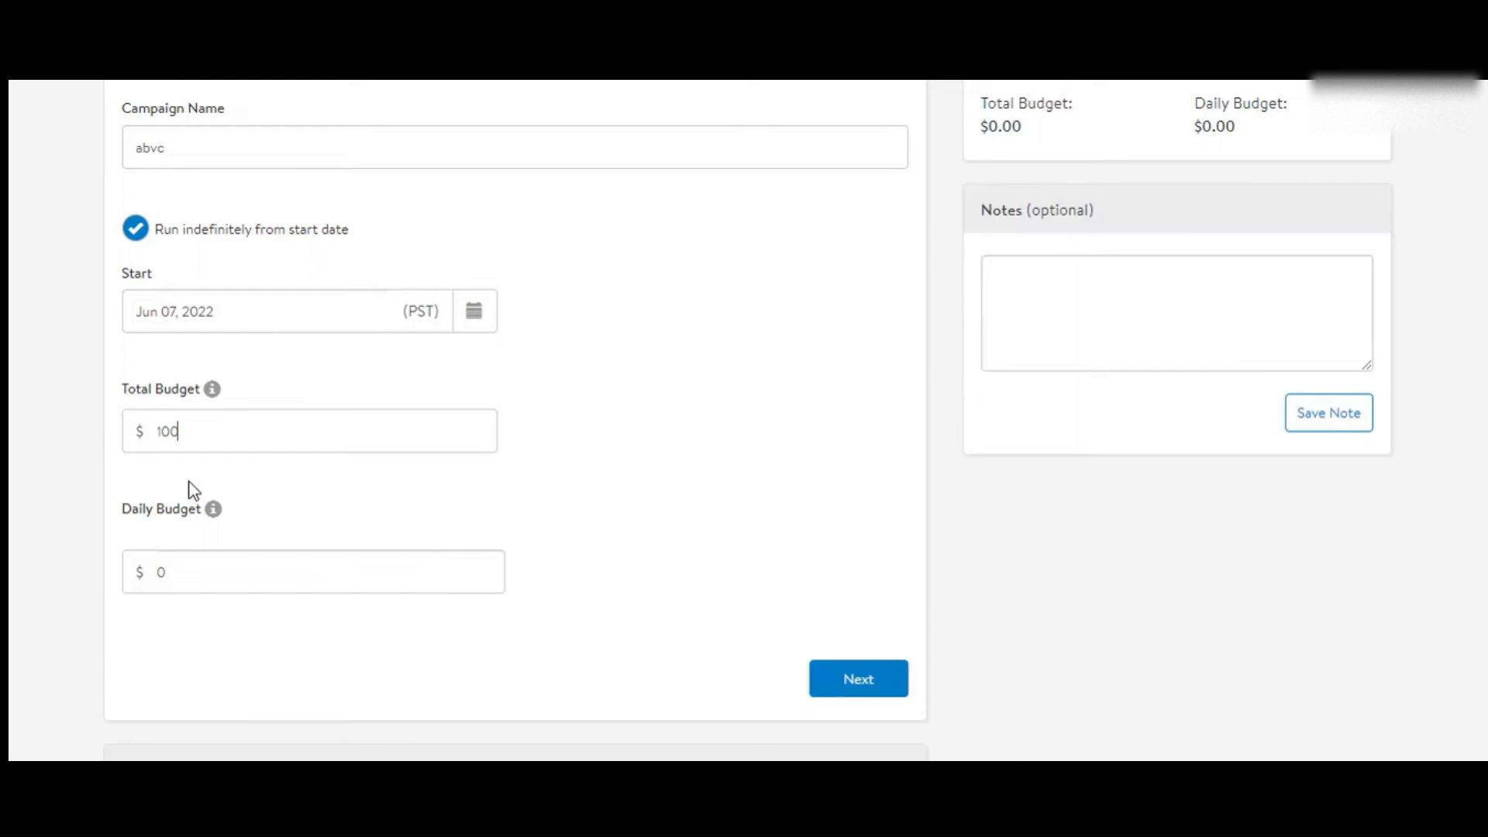
scroll(93, 523, down, 1)
scroll(89, 513, down, 1)
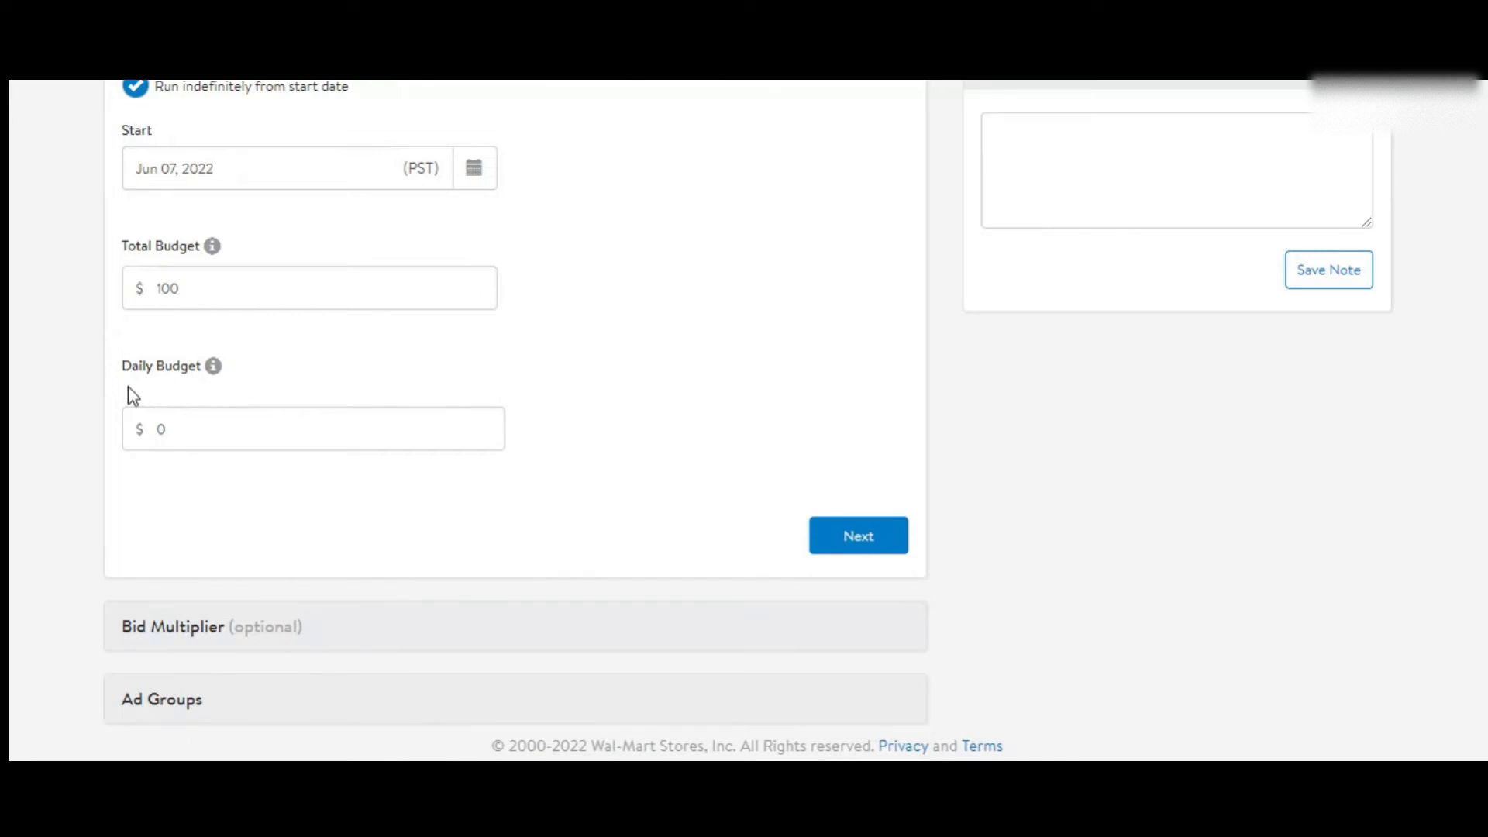
drag(125, 371, 23, 428)
click(203, 425)
text(10)
click(855, 535)
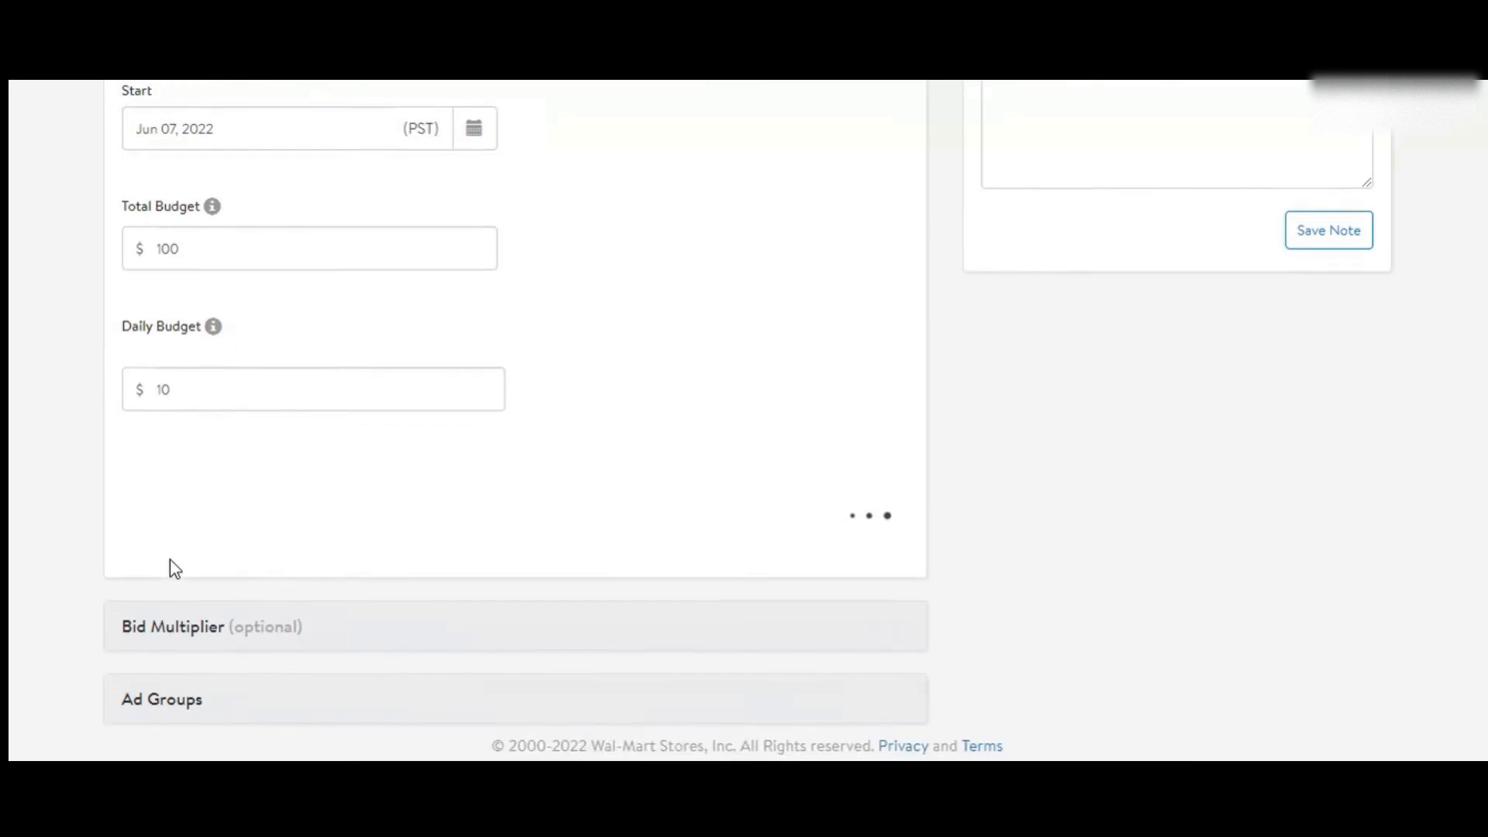
Step: Save the bid multipliers with all percentages left empty and add an ad group named zyz to the campaign
scroll(357, 434, down, 1)
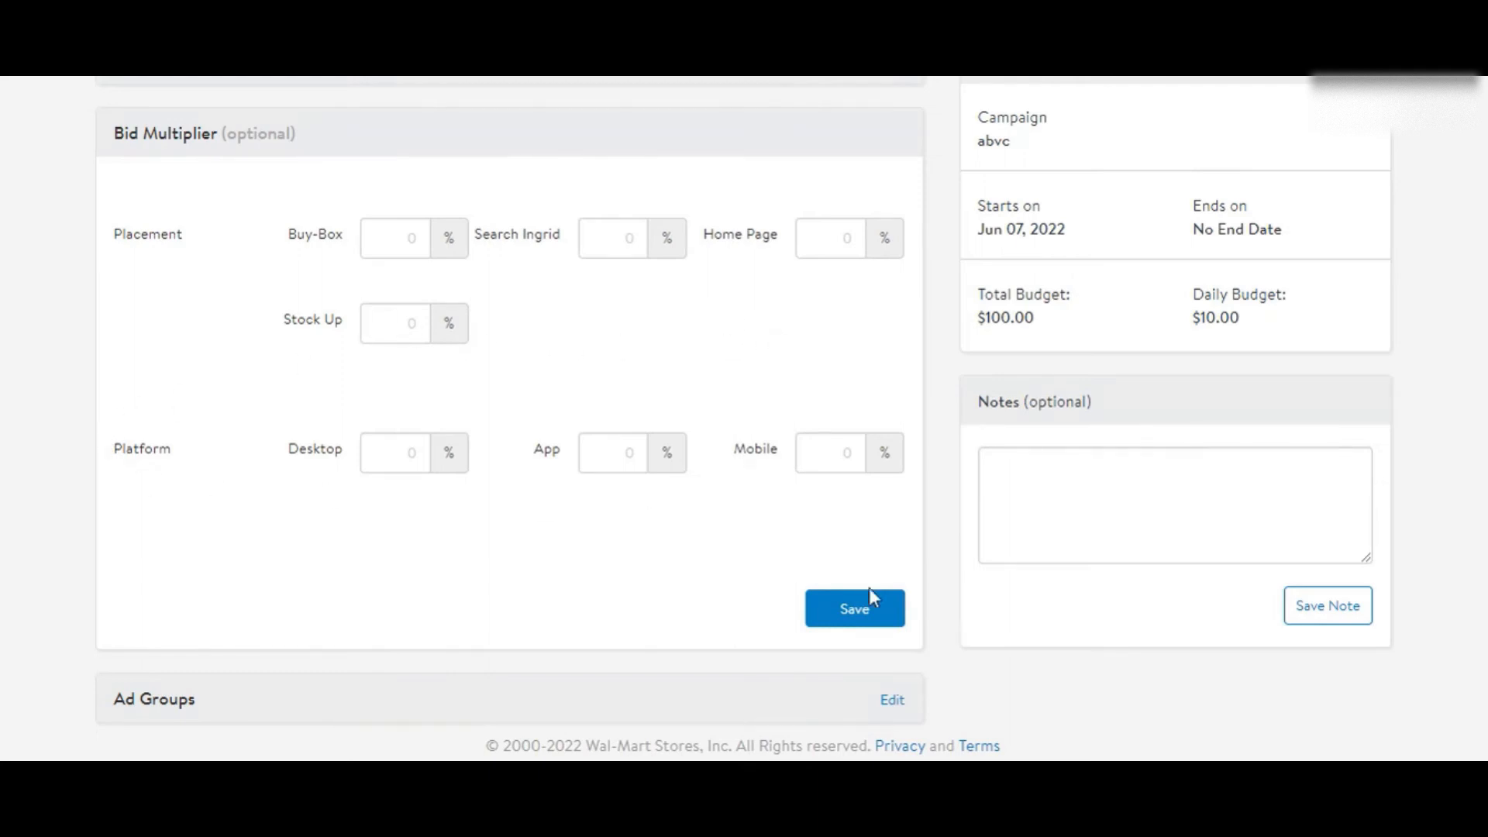
click(826, 616)
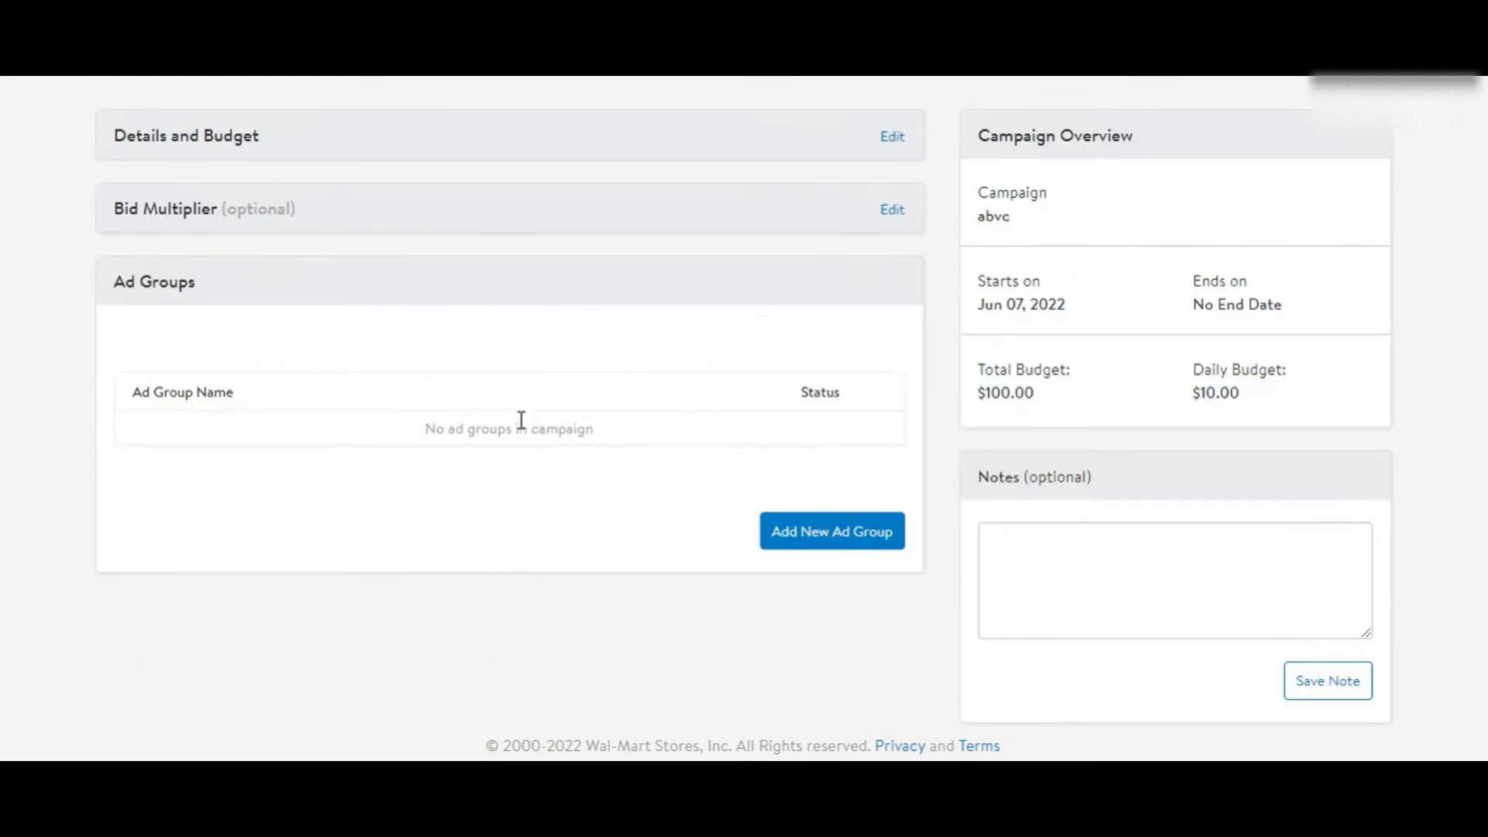
click(818, 531)
click(510, 331)
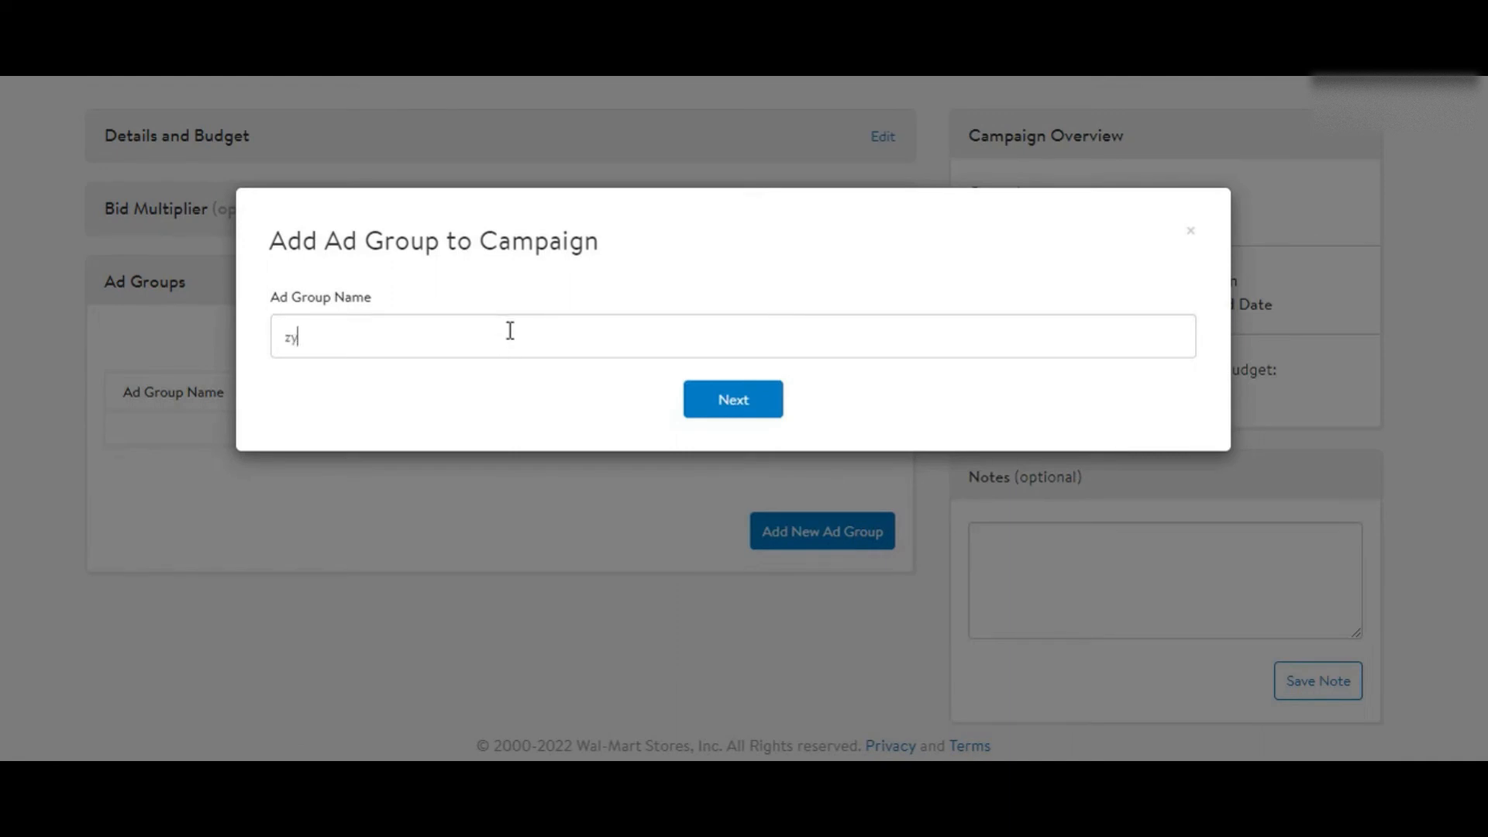
click(692, 398)
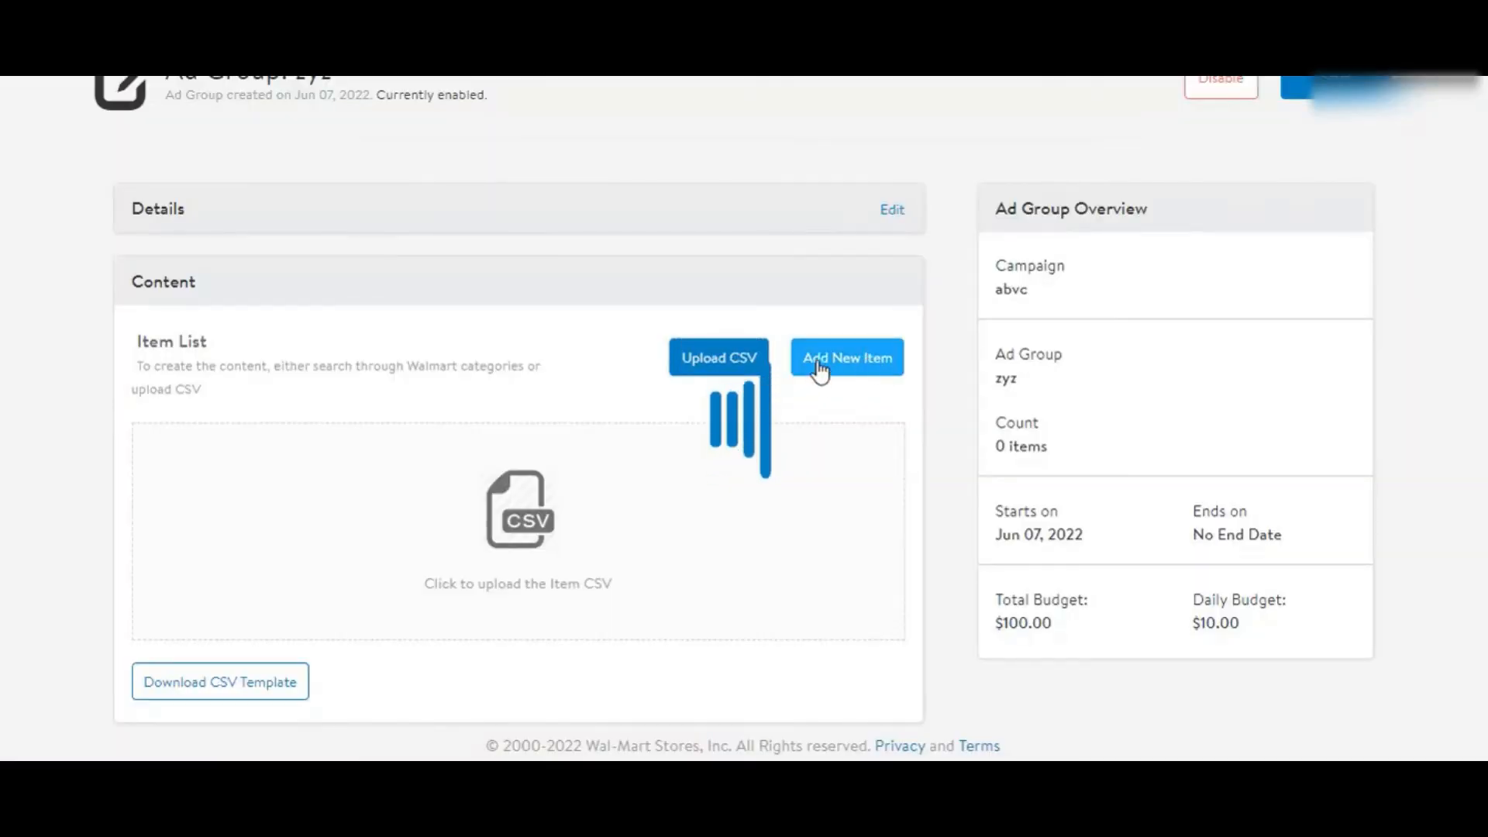
Step: Search for luggage items and add Unisex Sport Kids Luggage Basketball Luggage to the ad group zyz
click(820, 371)
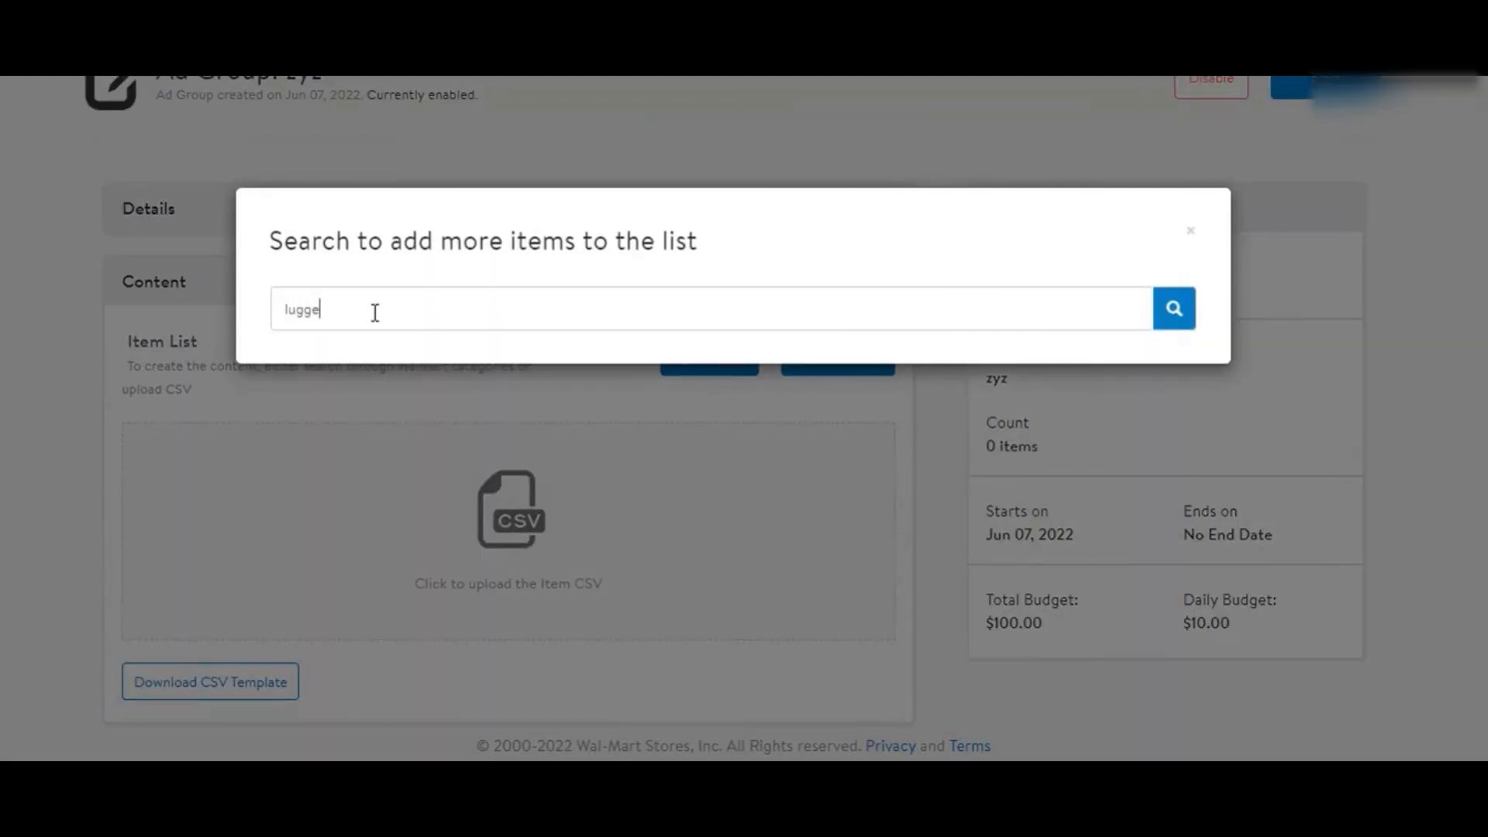
key(Return)
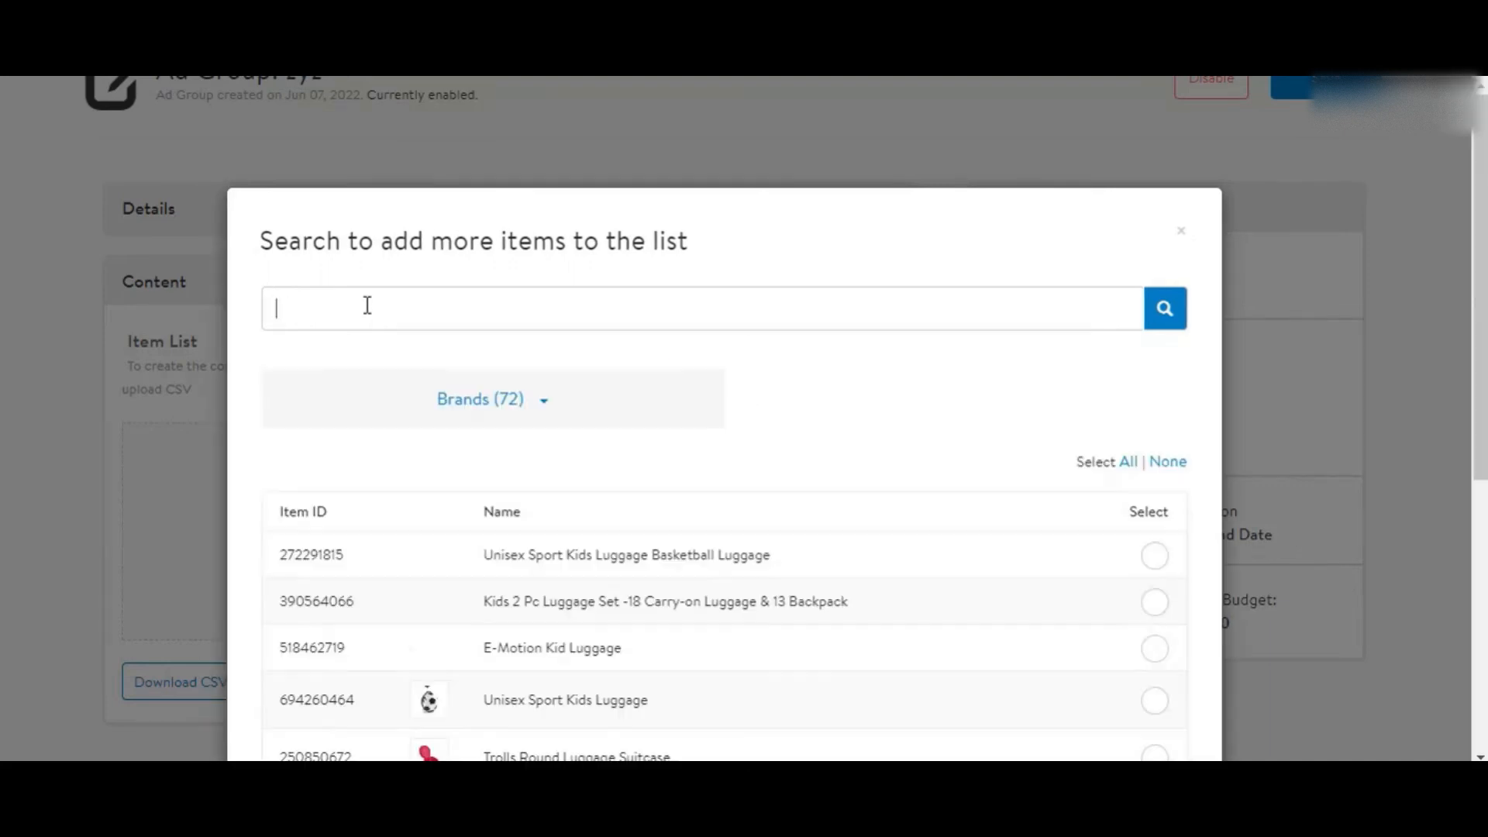
click(1155, 562)
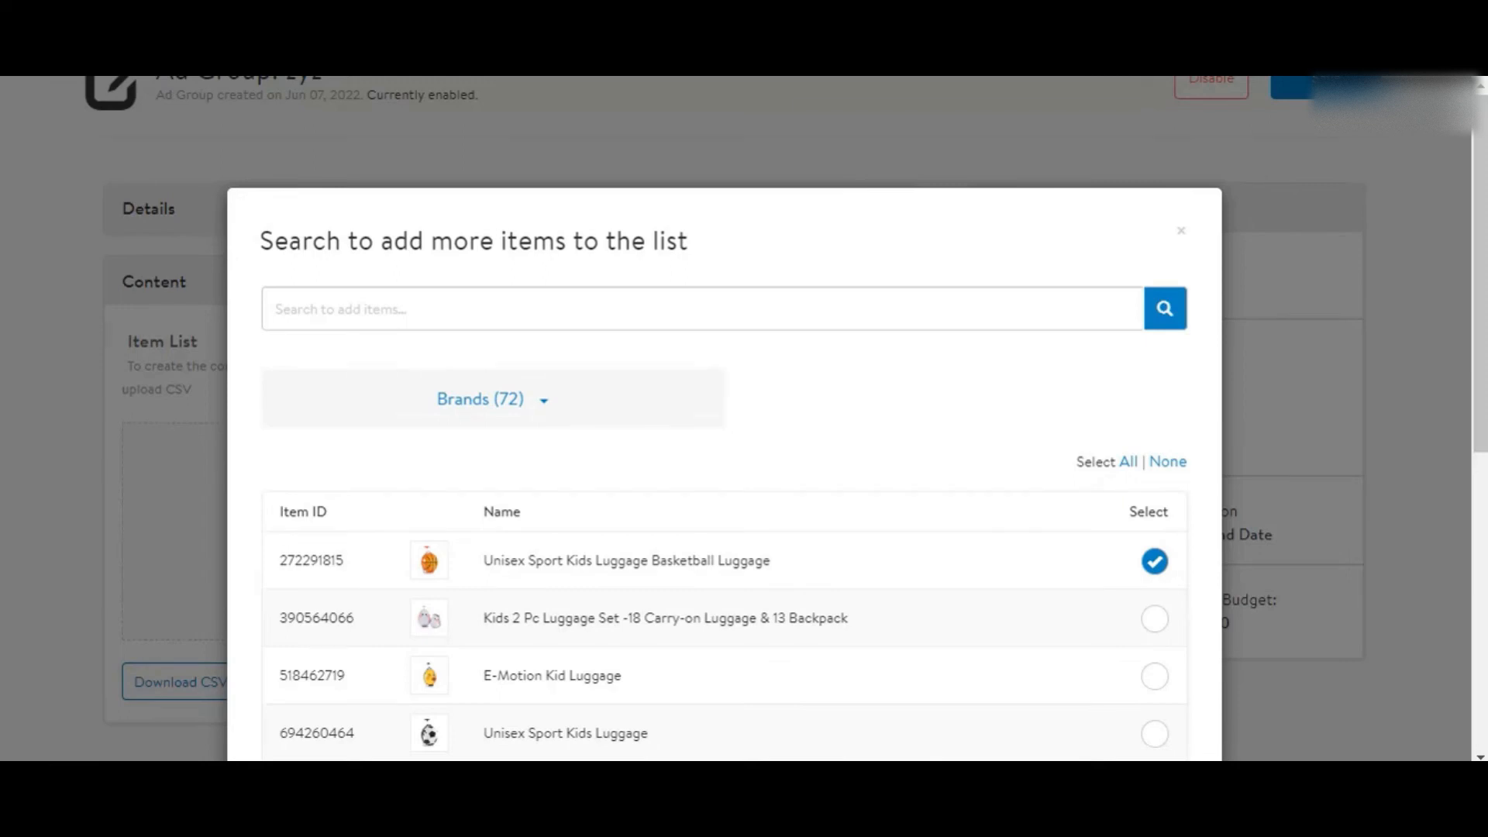
scroll(958, 431, down, 6)
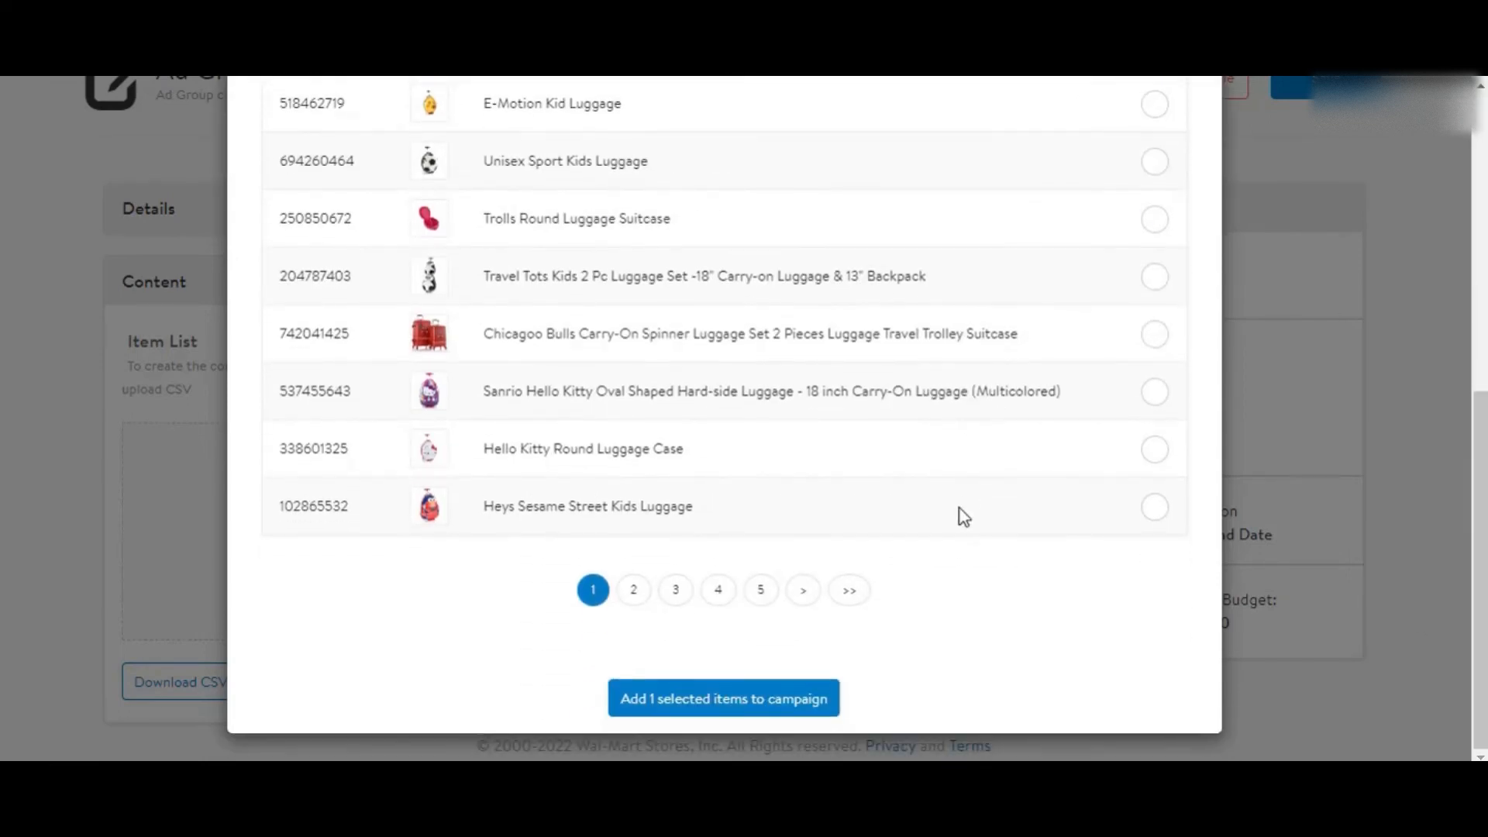
click(724, 696)
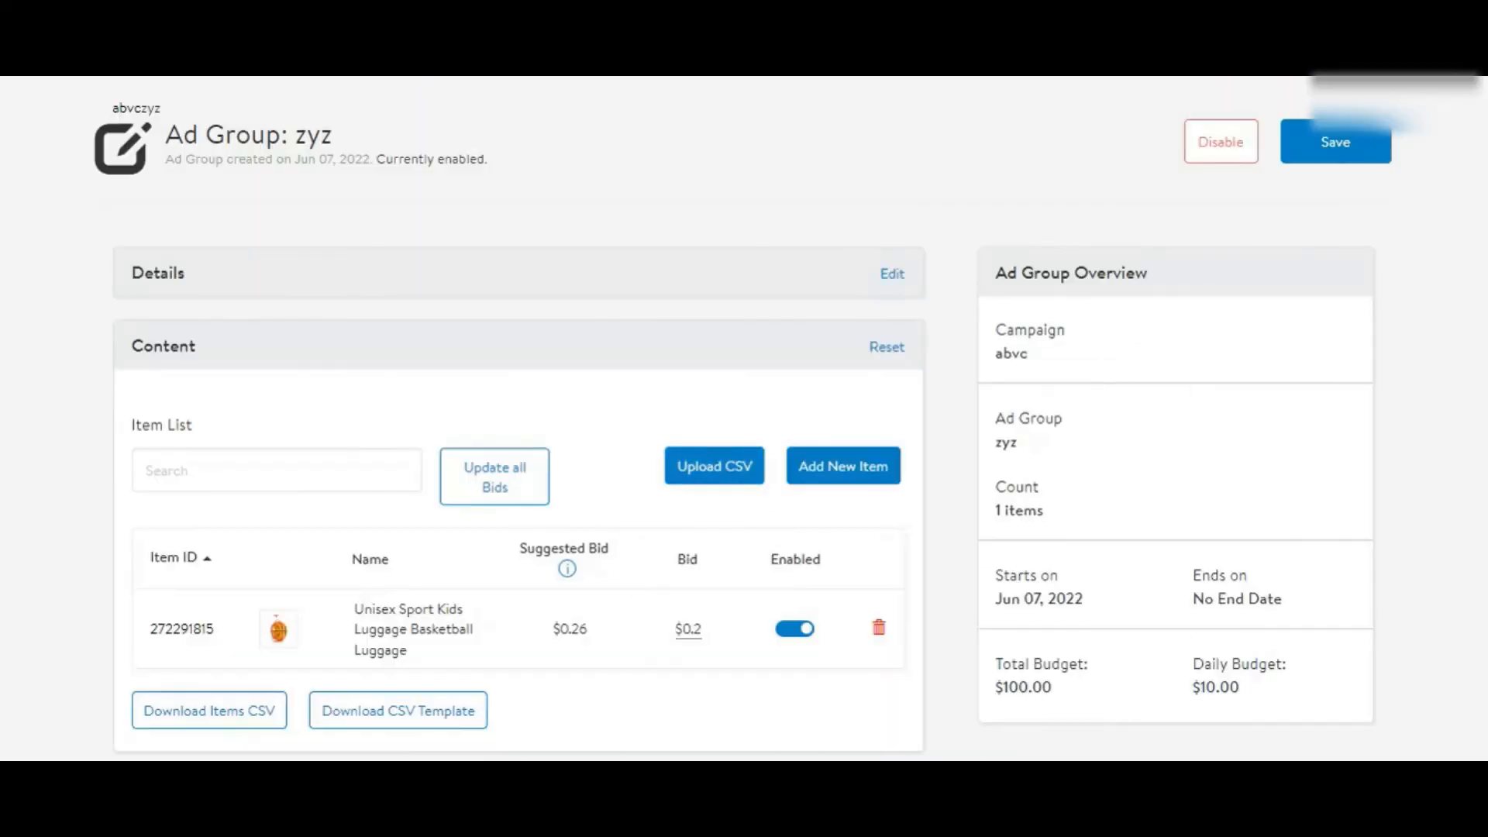
Step: Check the suggested bid of the basketball luggage item and open its bid for editing
scroll(565, 329, down, 1)
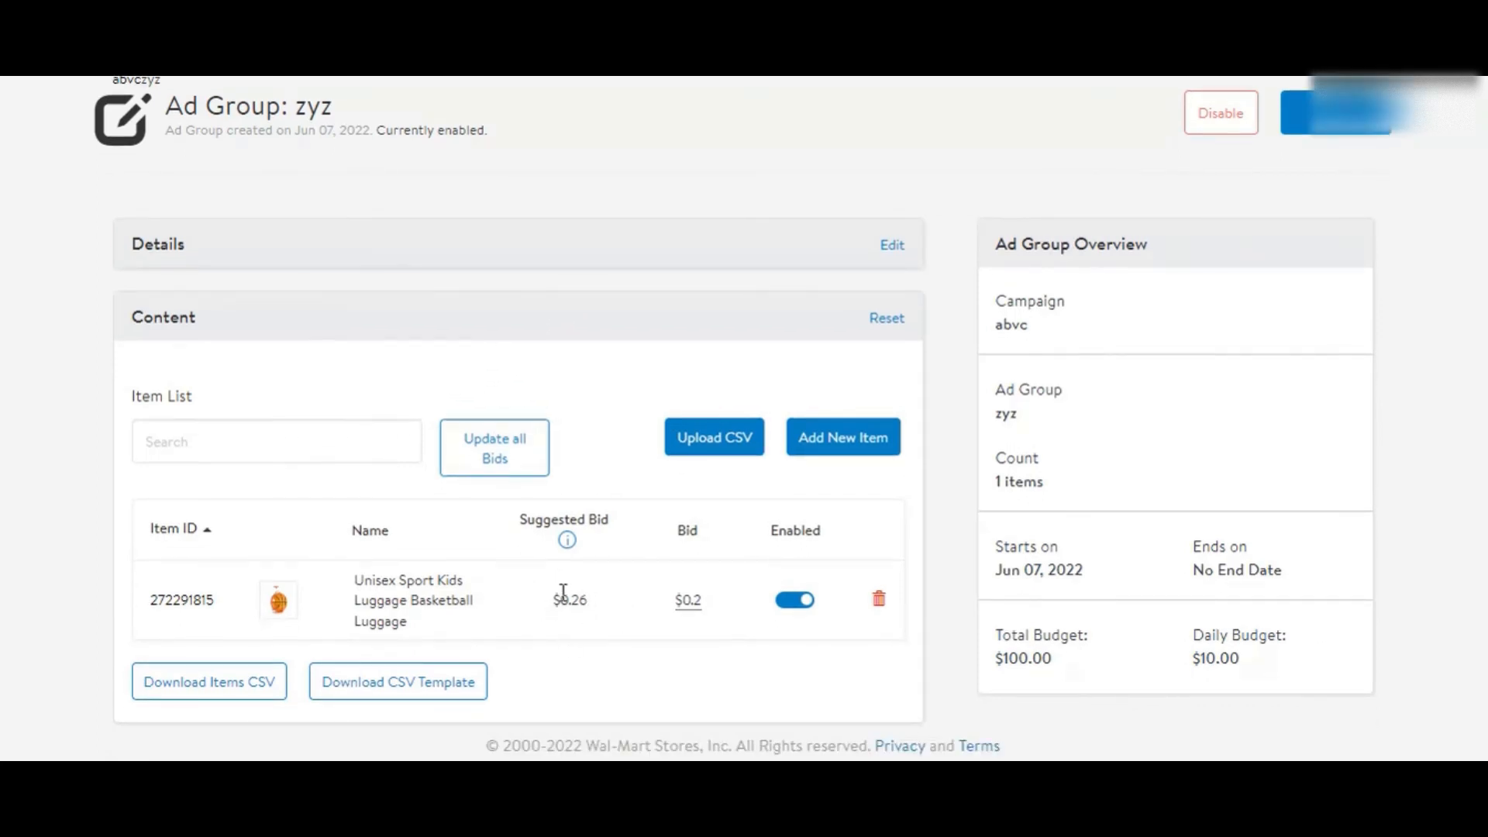
click(688, 599)
click(726, 689)
scroll(1309, 216, up, 2)
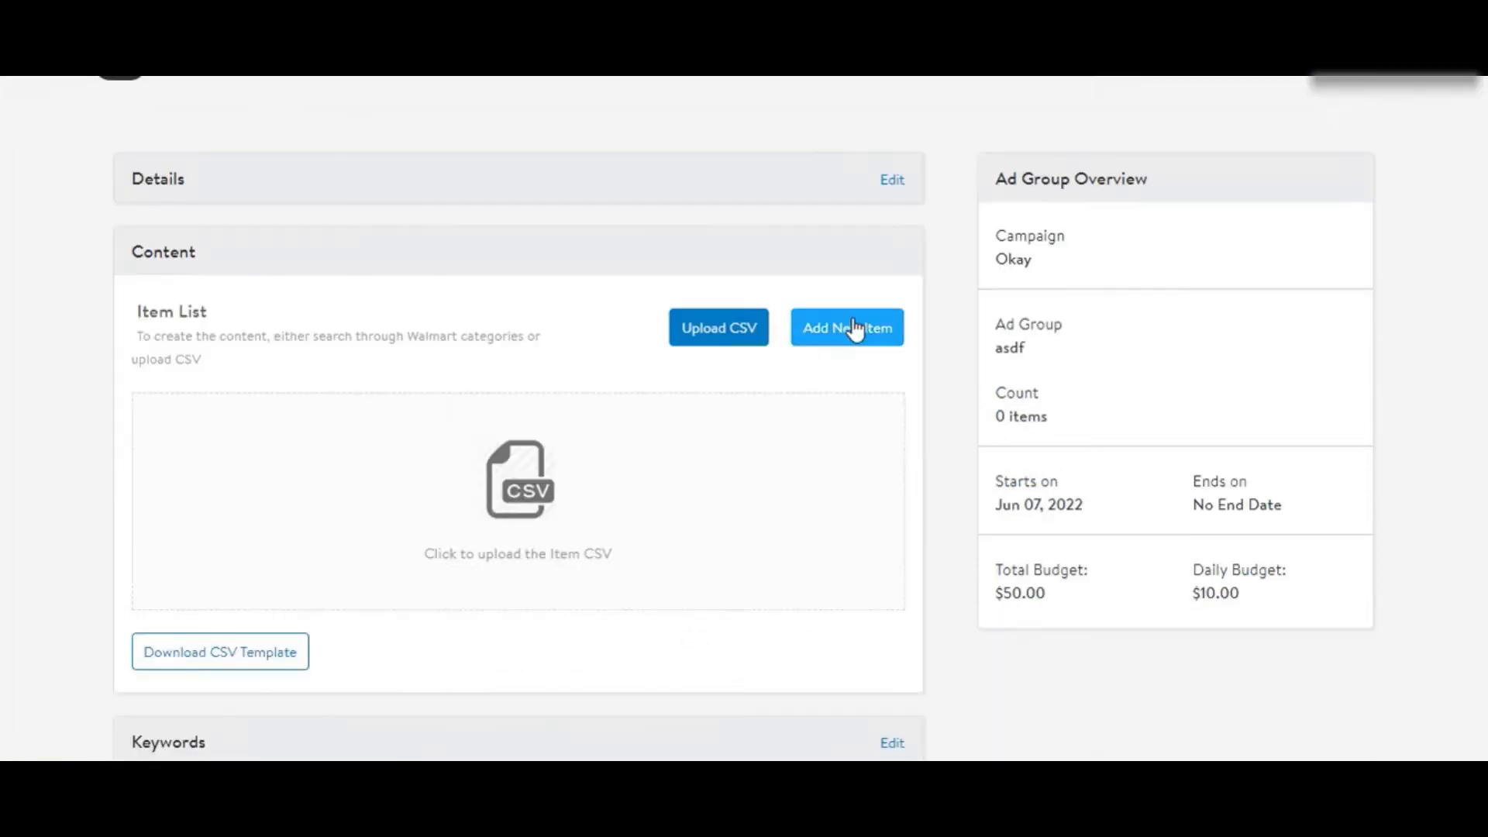
Step: Search for items for the ad group asdf of the campaign Okay and add Unisex Sport Kids Luggage Basketball Luggage
click(854, 319)
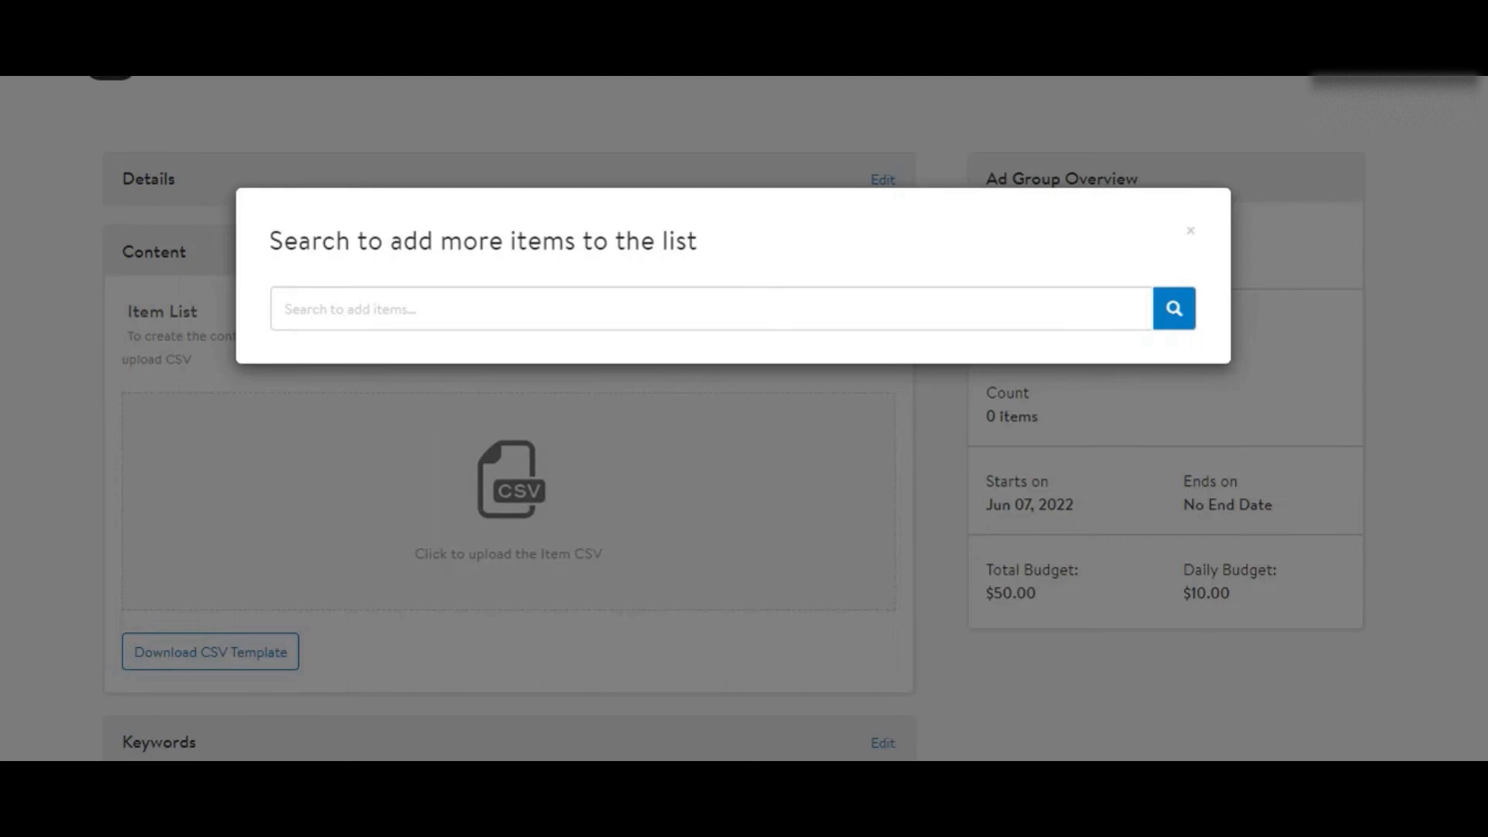
click(942, 315)
key(Return)
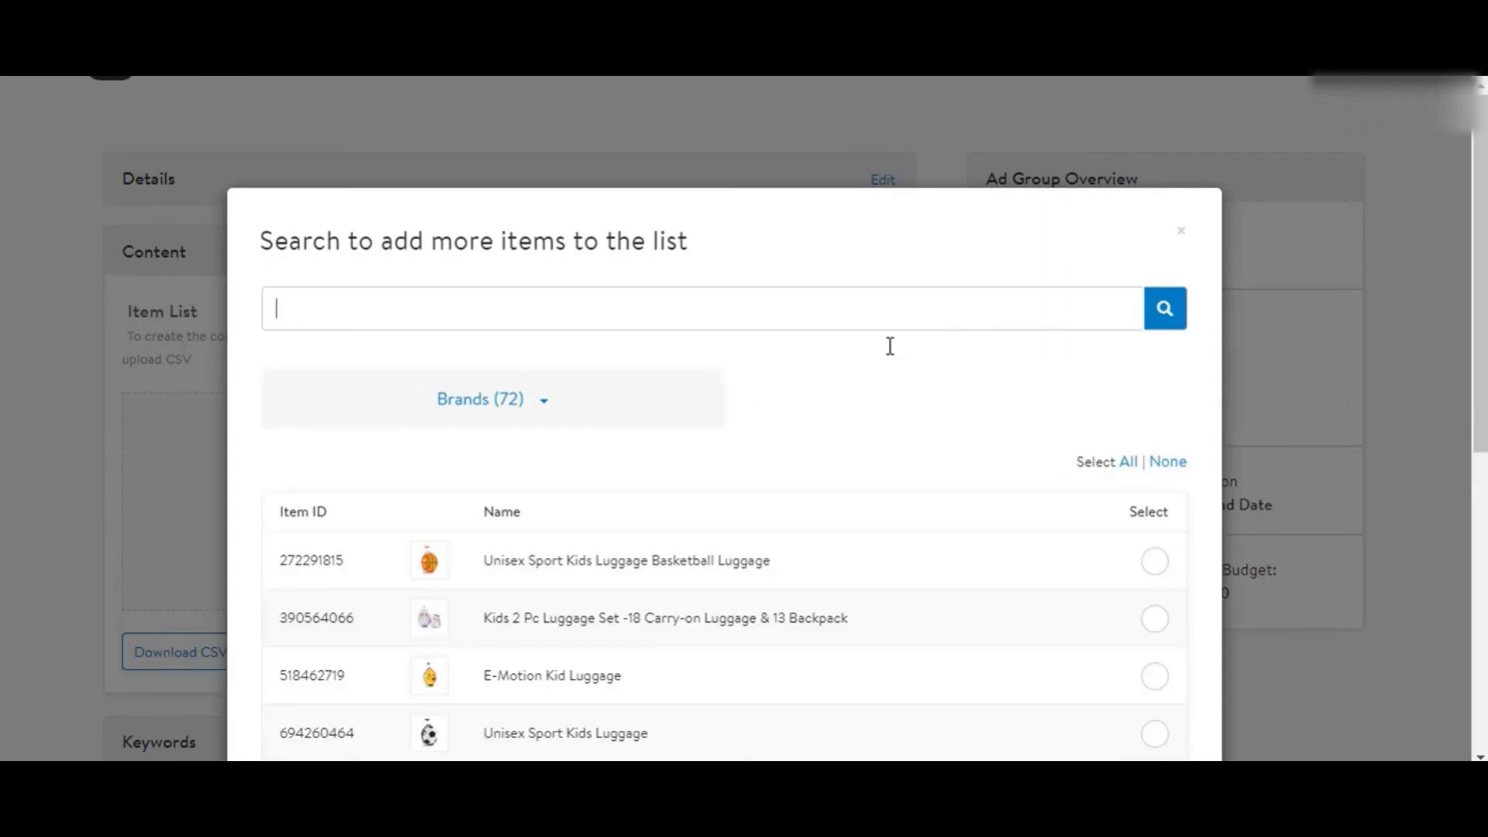
click(1154, 562)
scroll(1047, 525, down, 8)
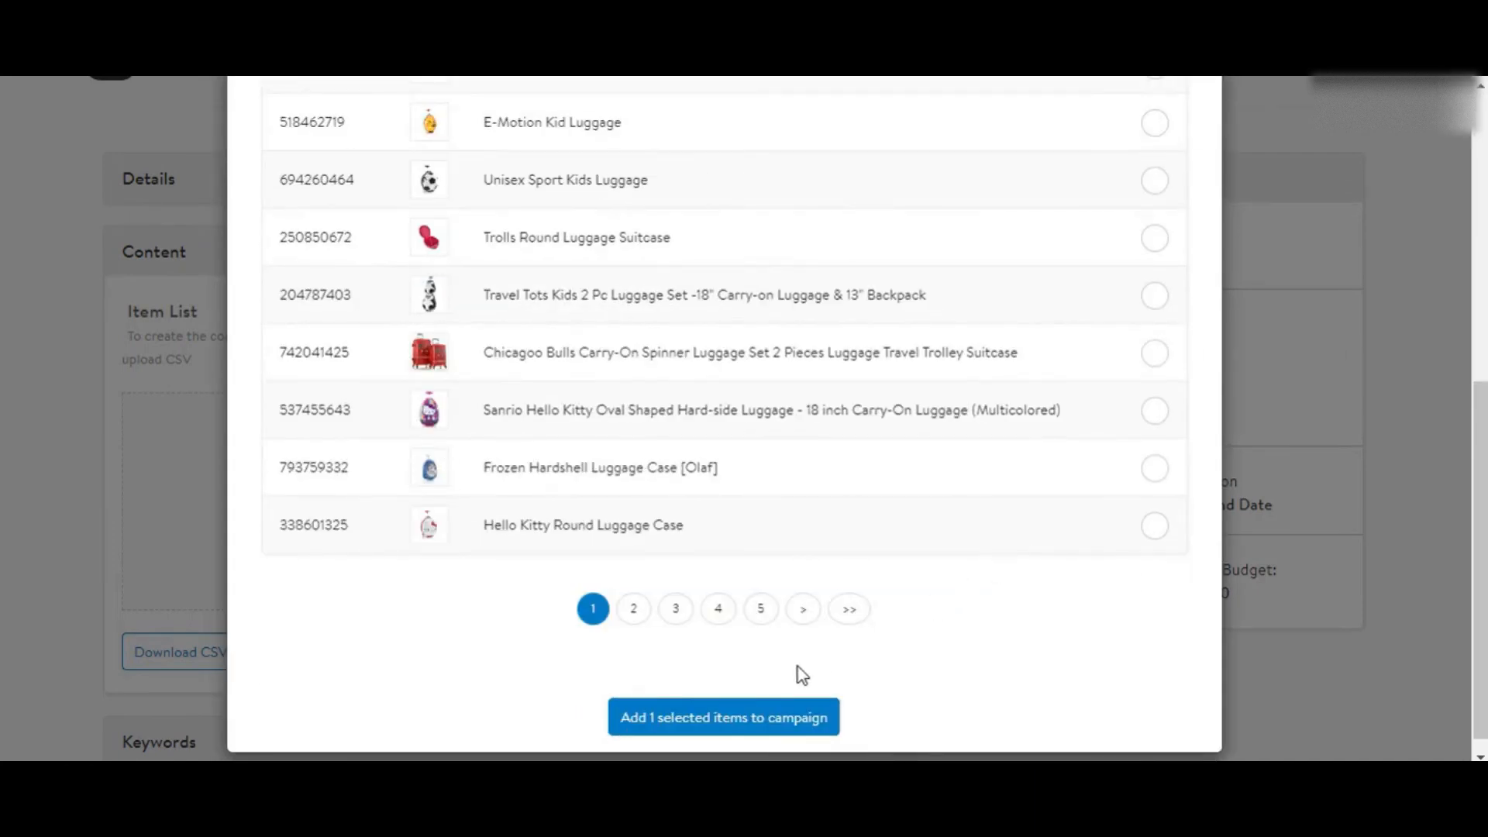
click(756, 716)
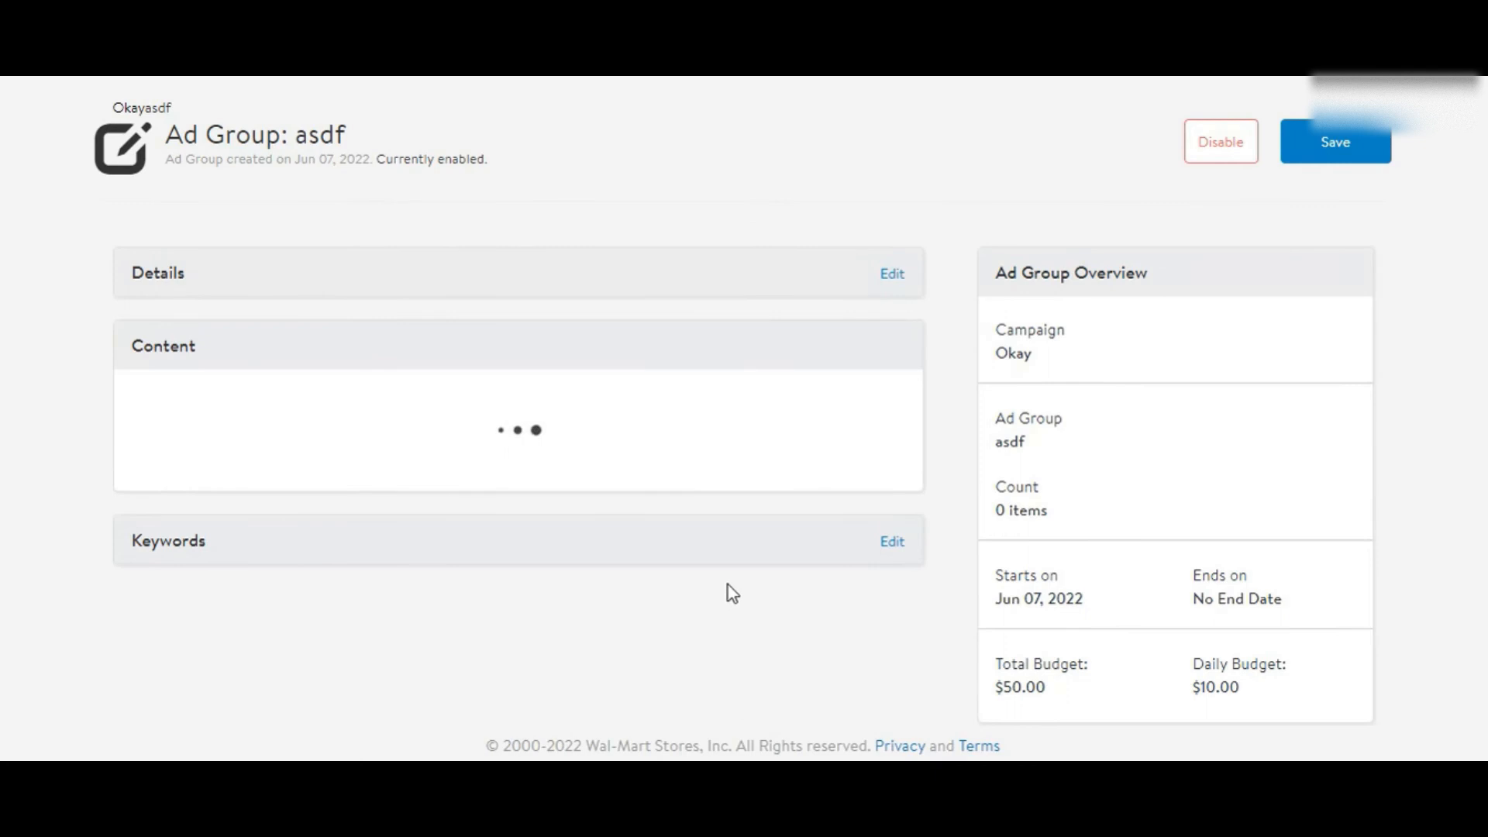
Step: Search the ad group's suggested keywords for asdf and check its bidded keywords
click(333, 566)
text(asdf)
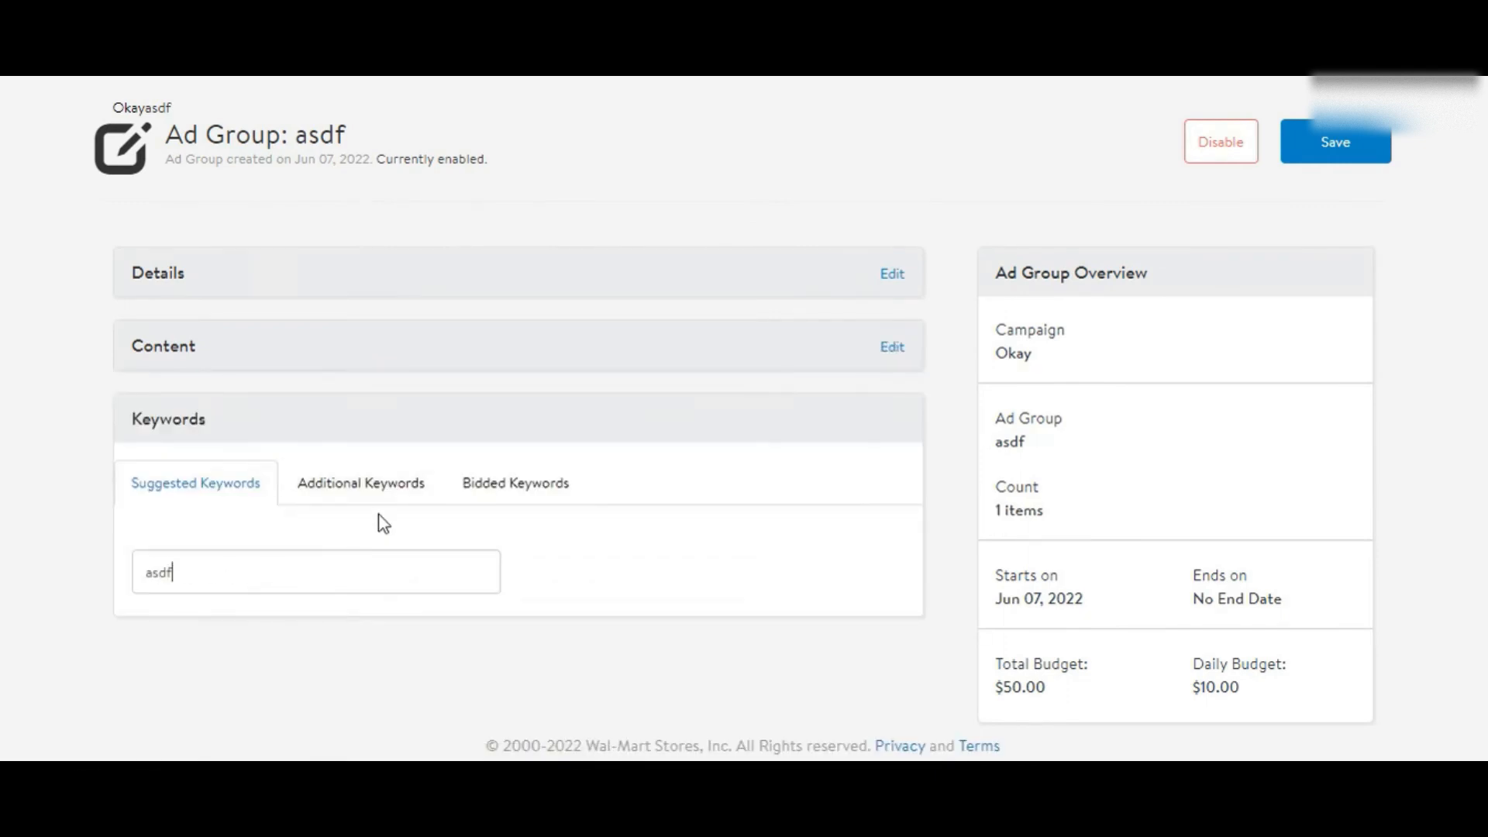
click(479, 487)
Step: Submit asdfa as an additional keyword for the ad group and review its suggested bid and match types
click(334, 487)
click(298, 576)
text(asdfa)
click(802, 746)
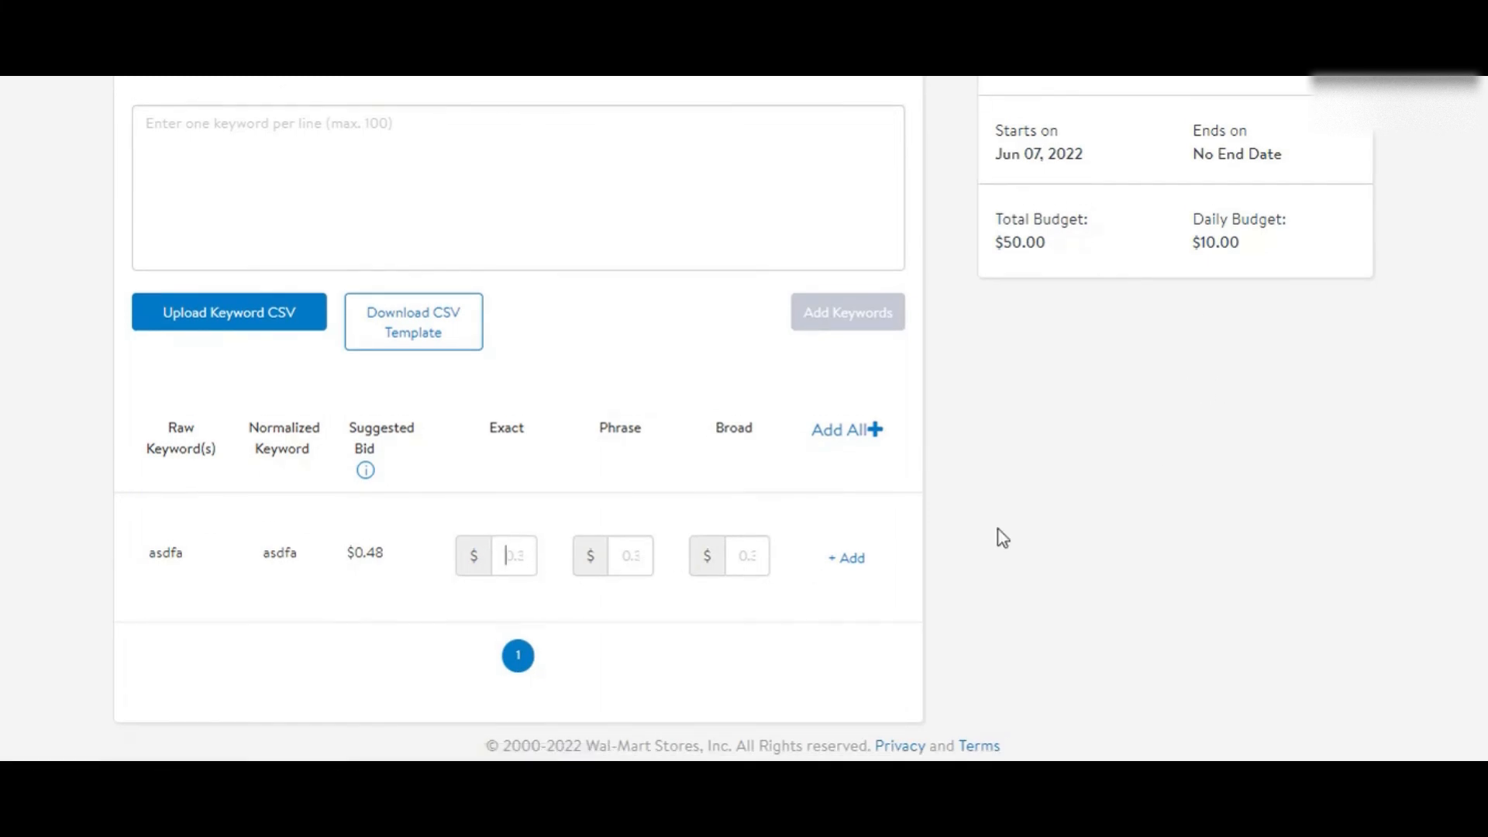
scroll(1245, 431, up, 7)
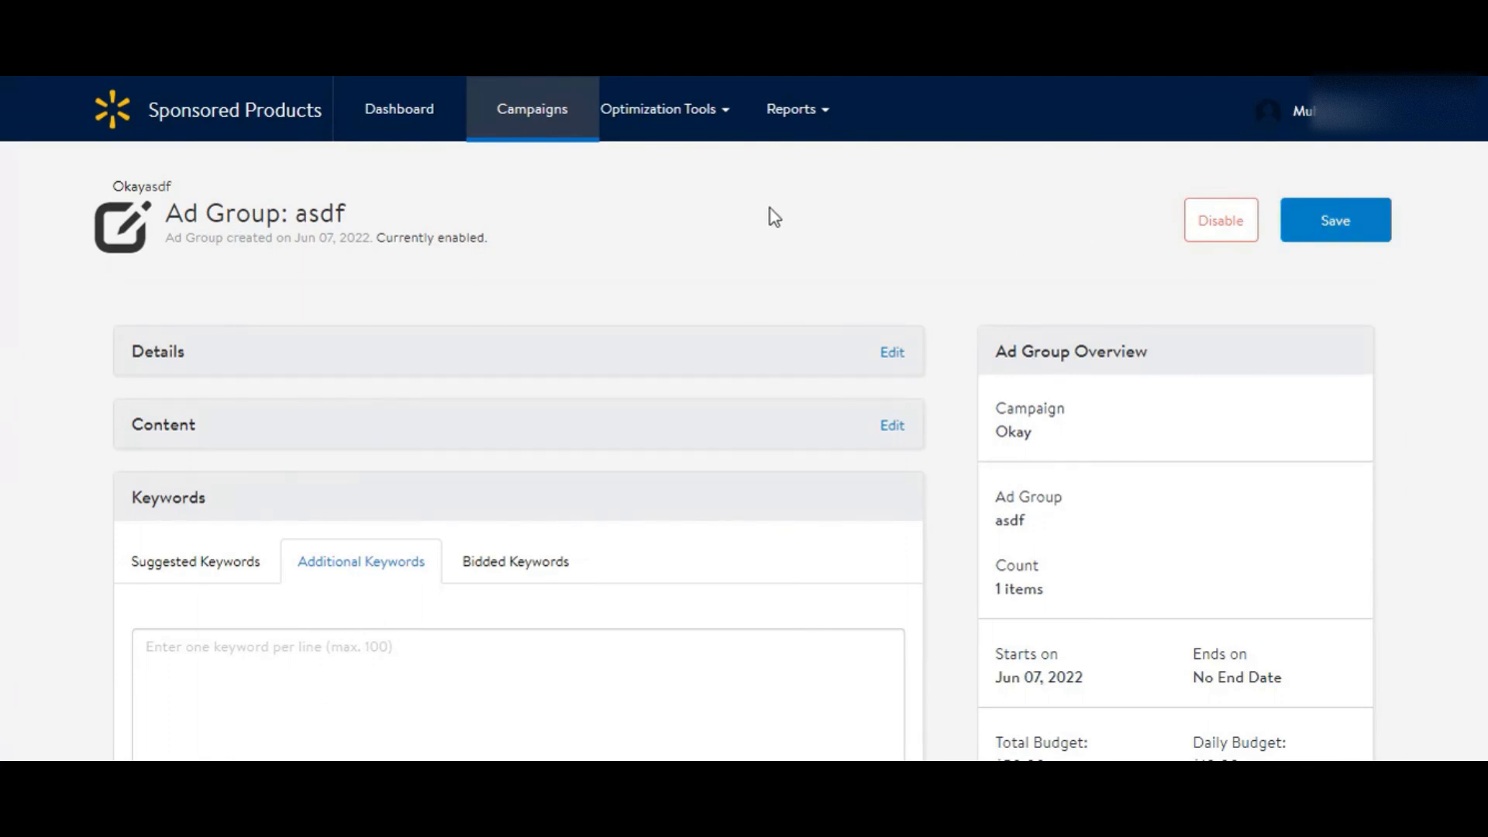
scroll(744, 310, down, 3)
scroll(772, 361, up, 3)
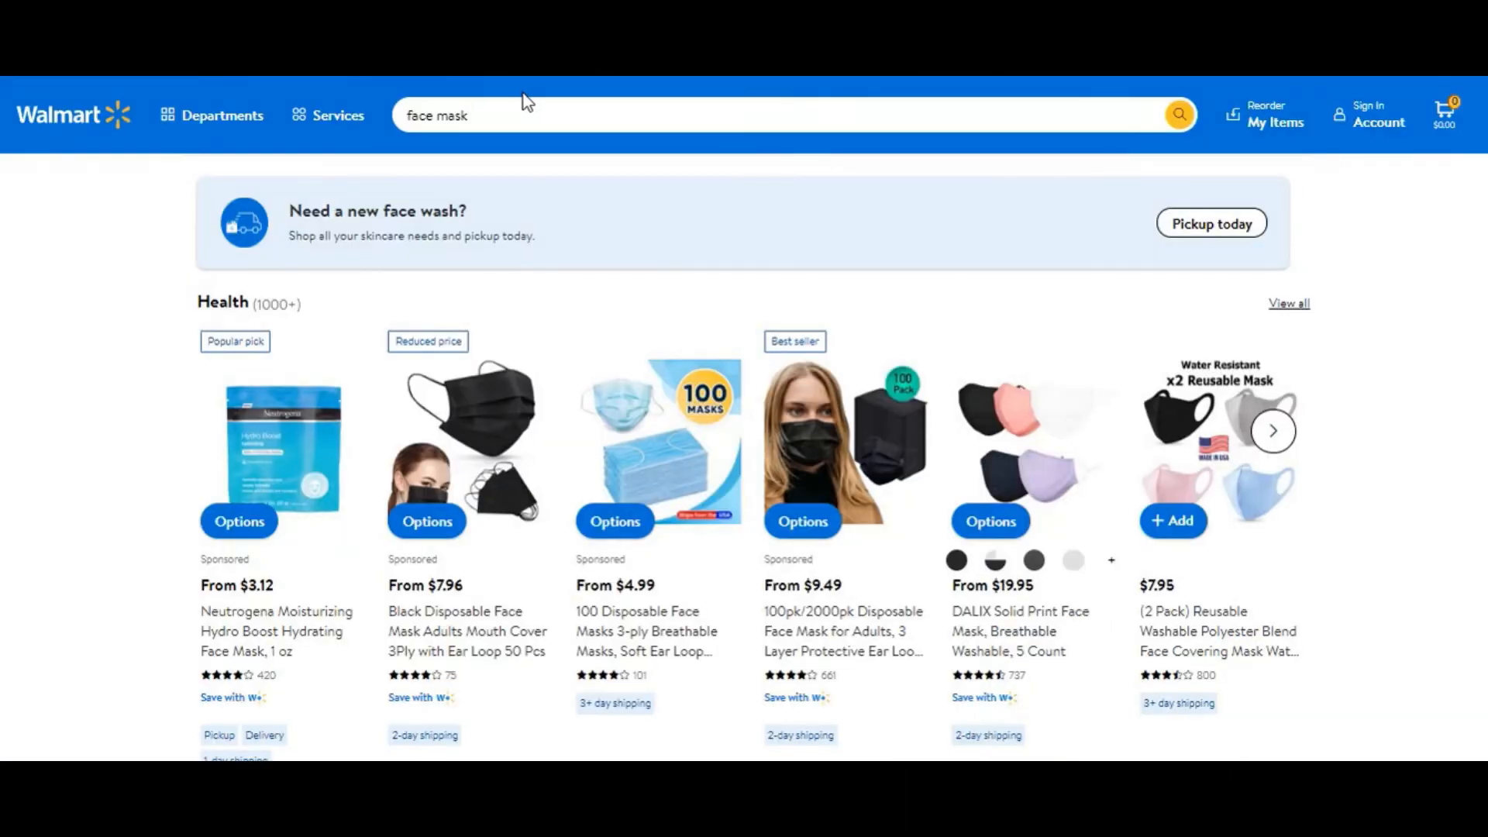
Step: Switch to the Walmart storefront and look at the sponsored products in the face mask search results
click(519, 103)
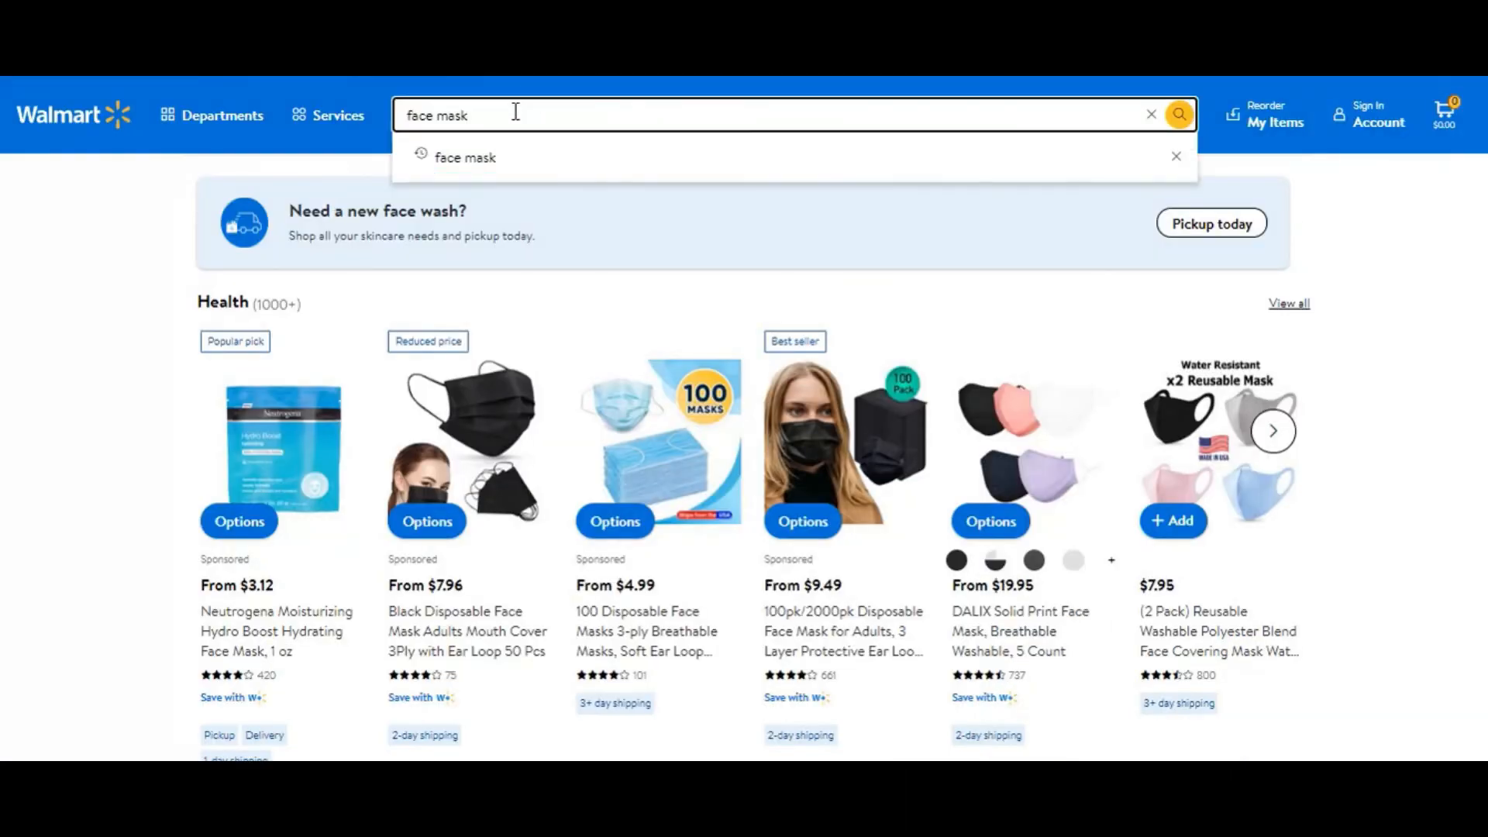
click(110, 455)
scroll(110, 455, down, 1)
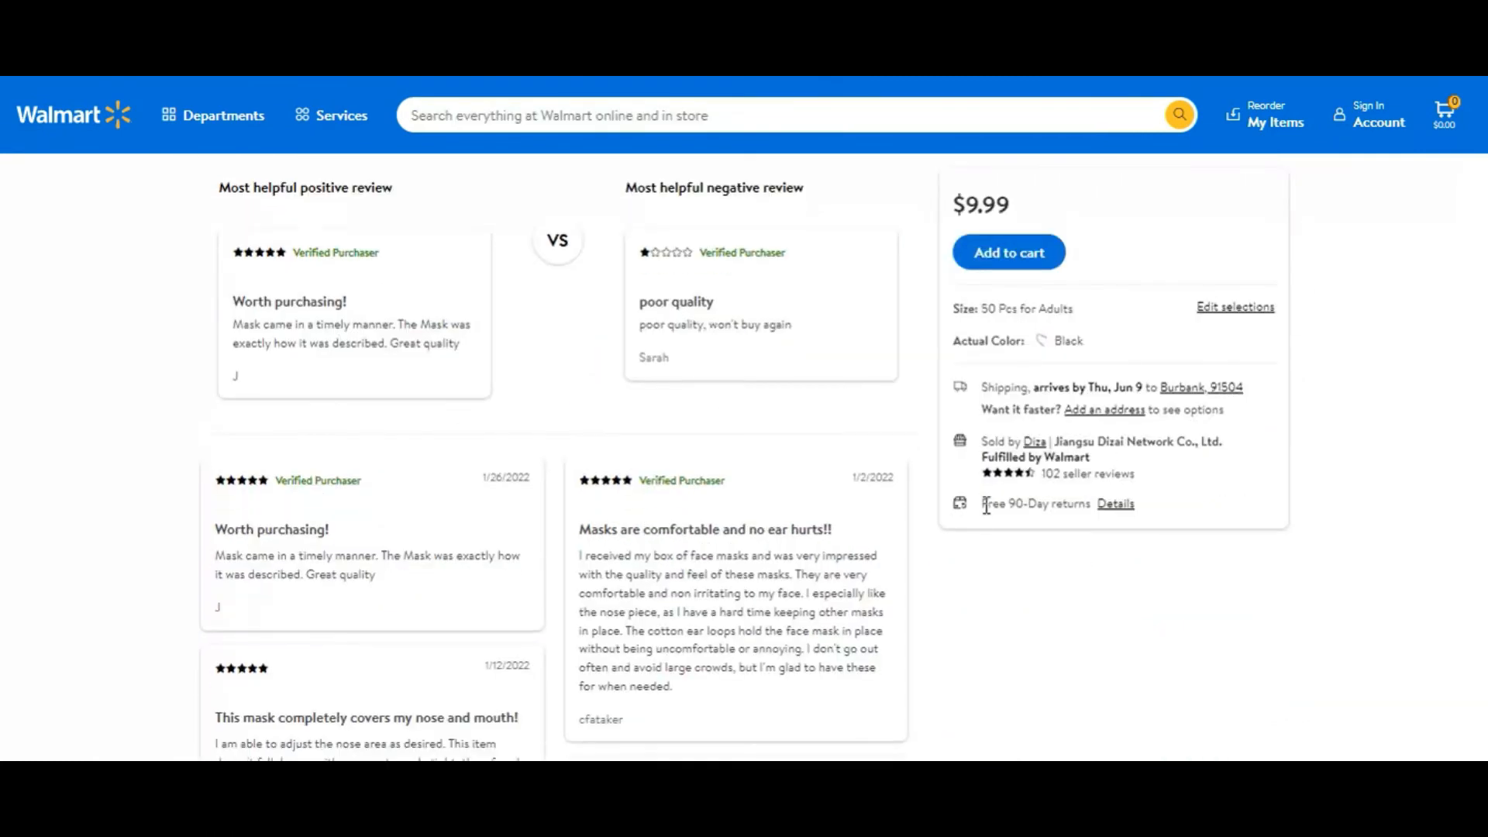
Step: Examine the sponsored item placements on the product page of the Black Disposable Face Mask Adults 50 Pcs
scroll(984, 533, down, 10)
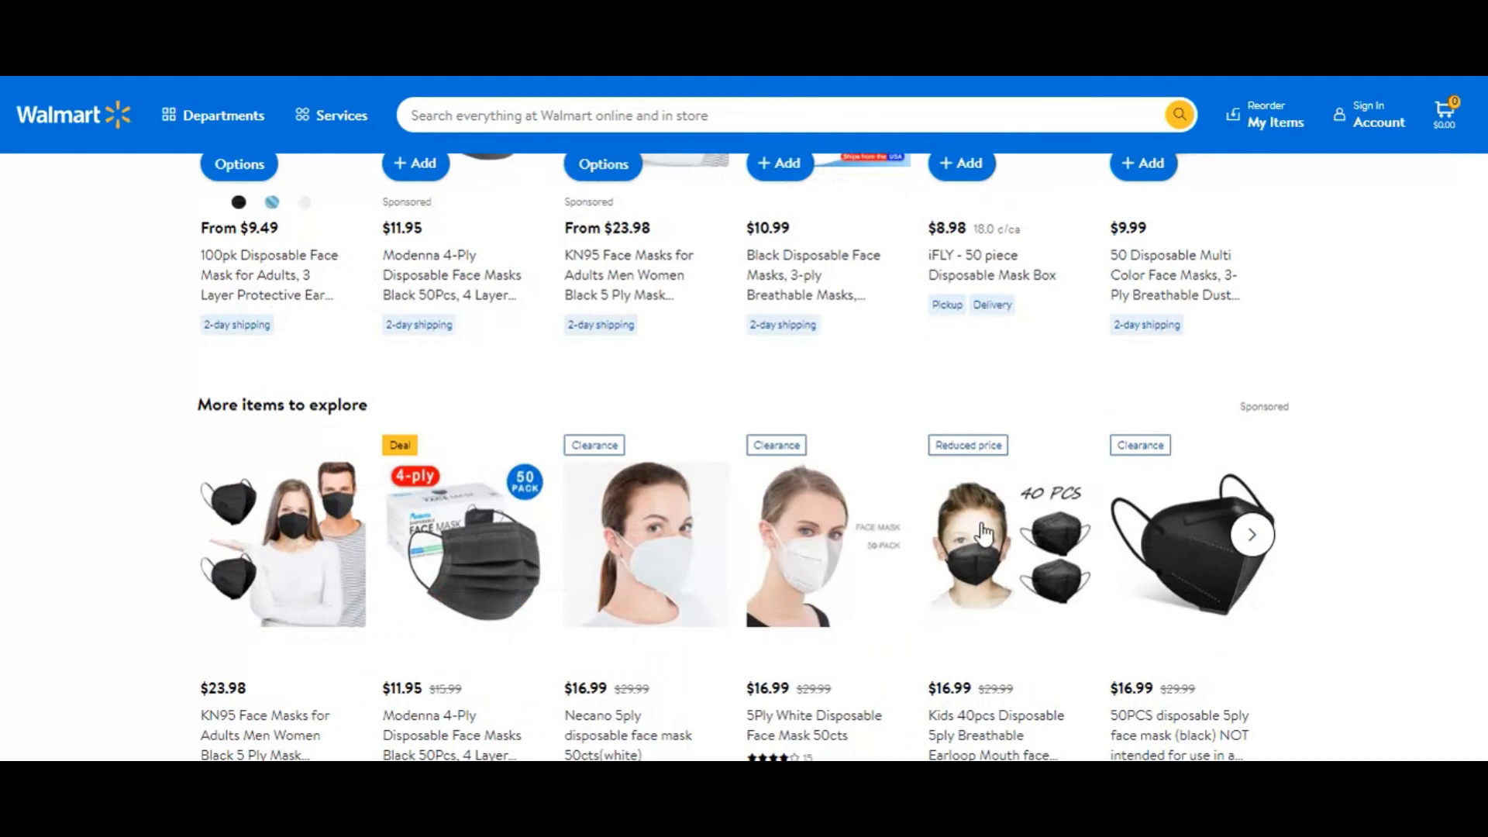
scroll(984, 533, down, 6)
scroll(1230, 572, up, 4)
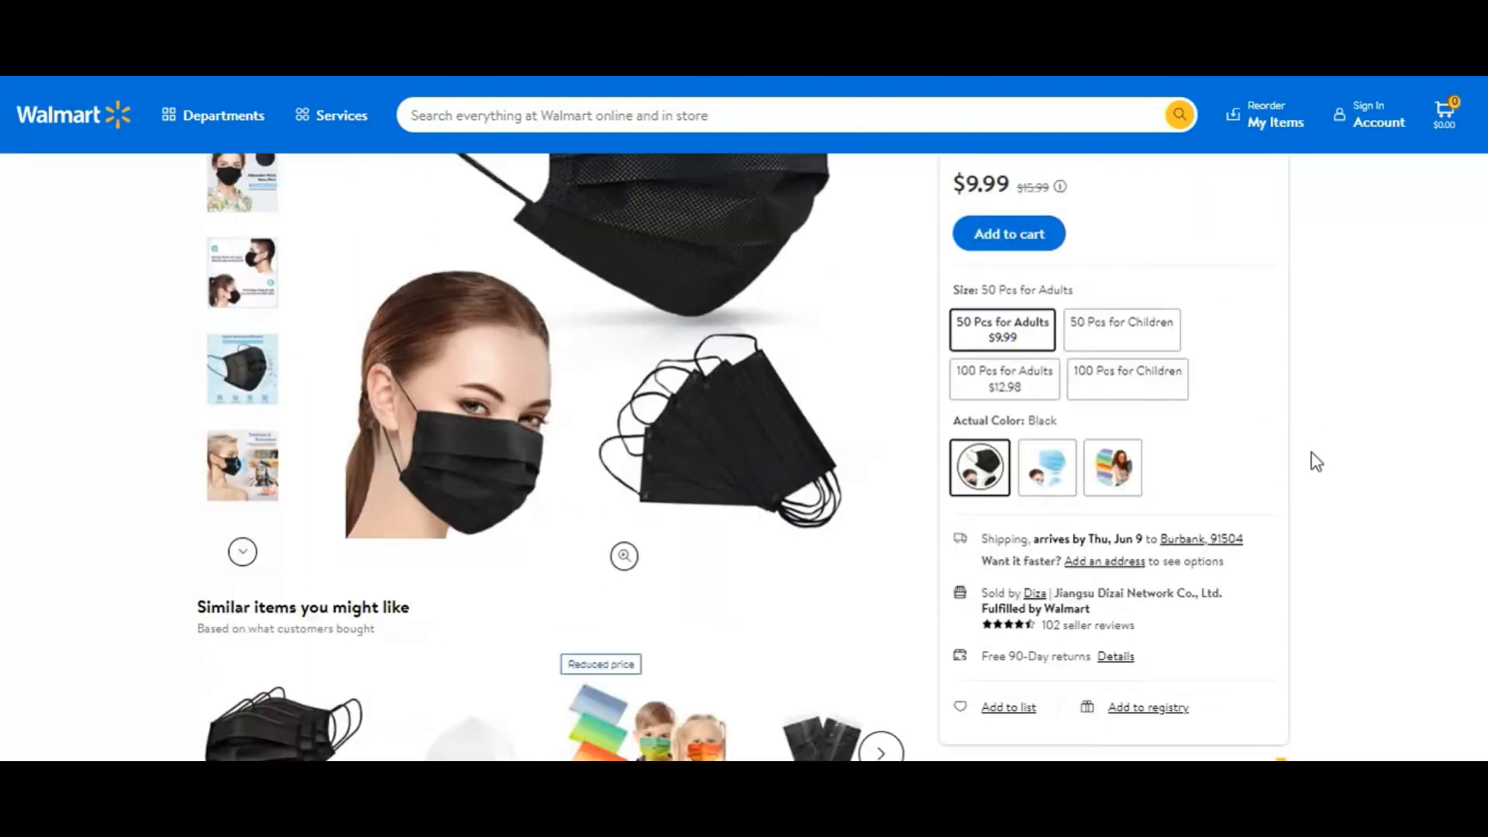
scroll(1312, 461, down, 4)
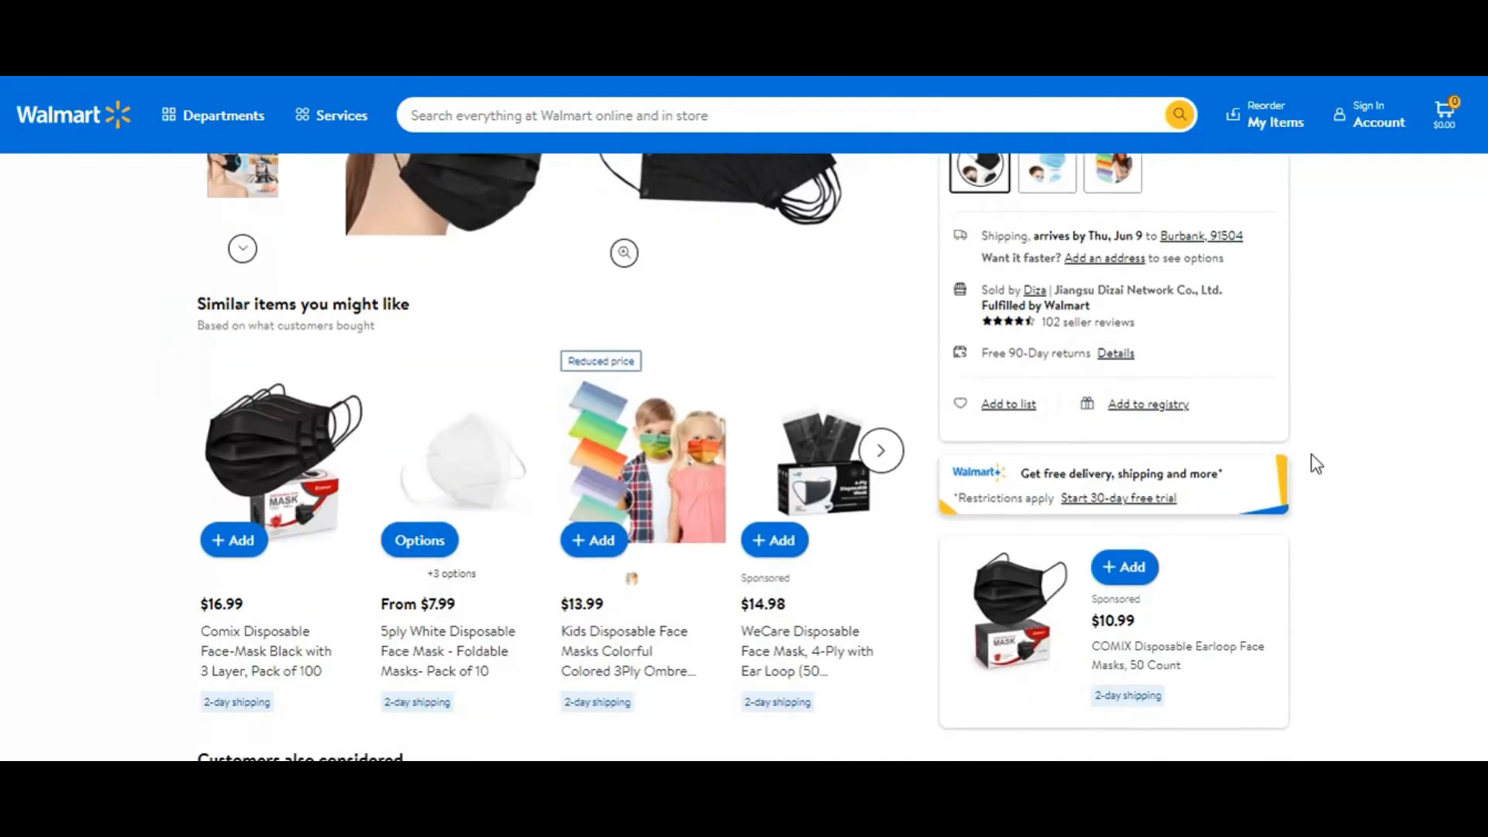
scroll(1302, 500, down, 1)
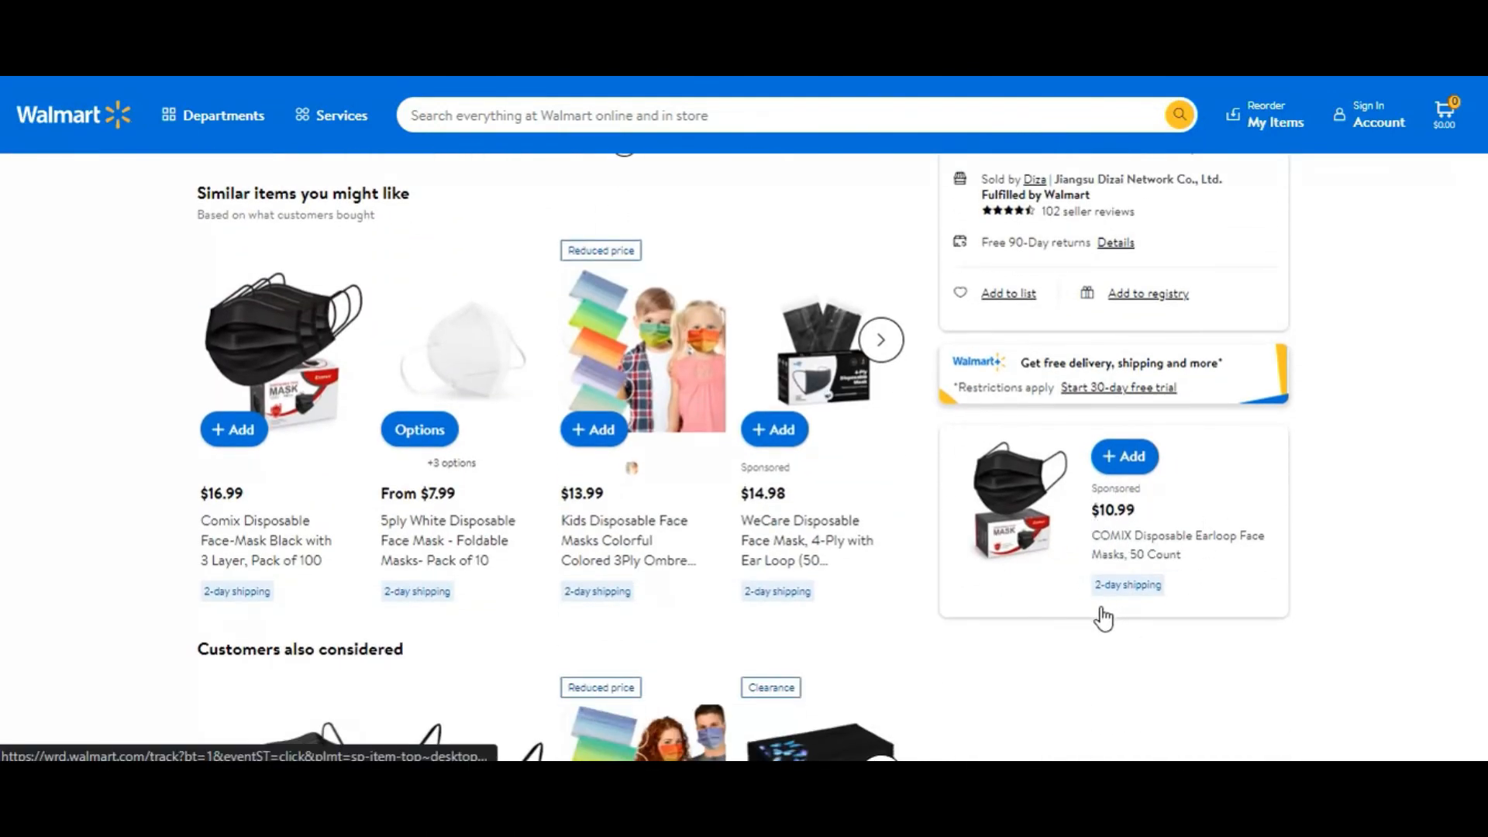
click(1103, 618)
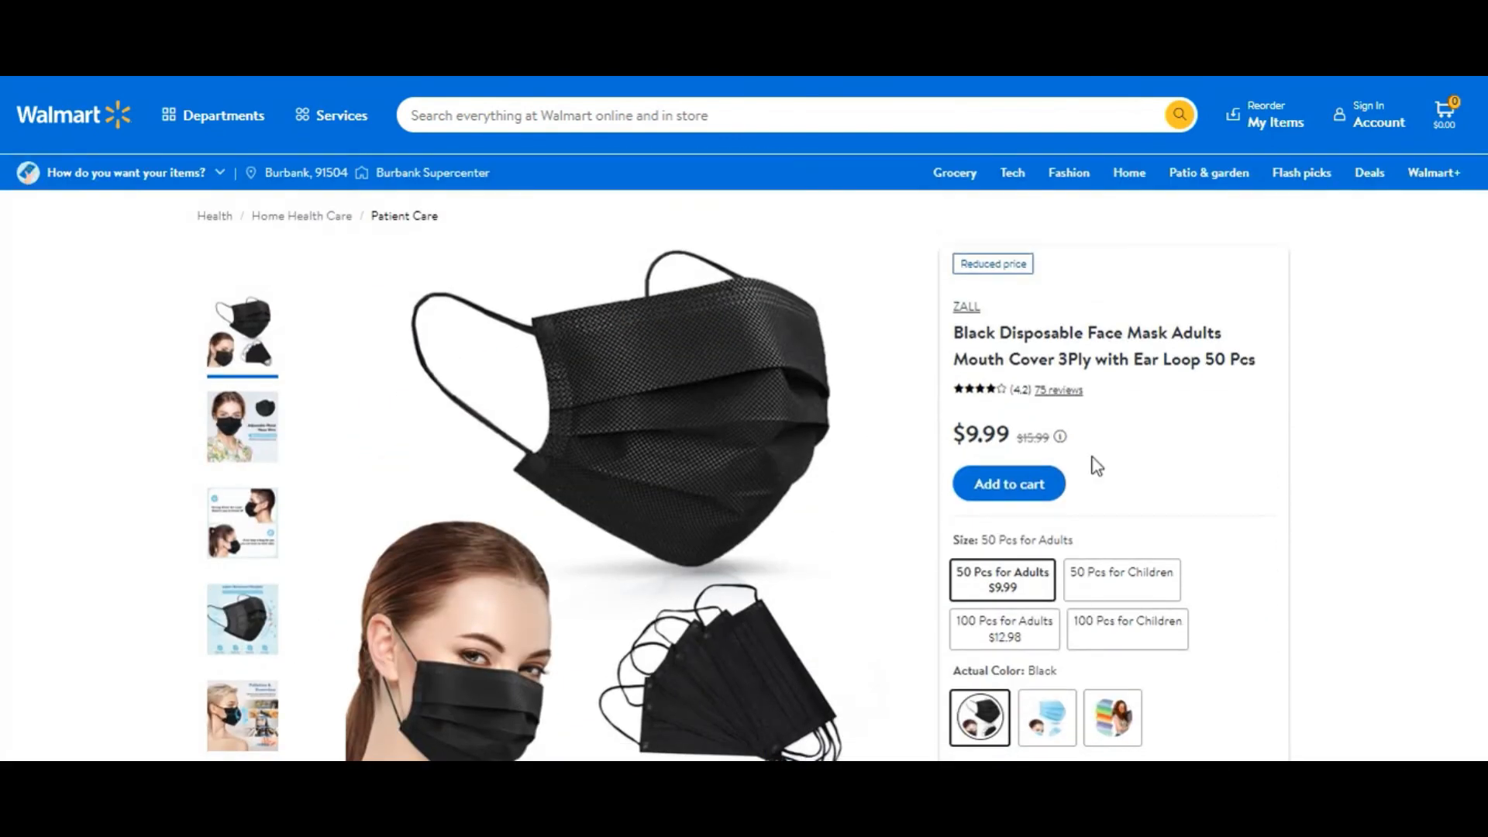